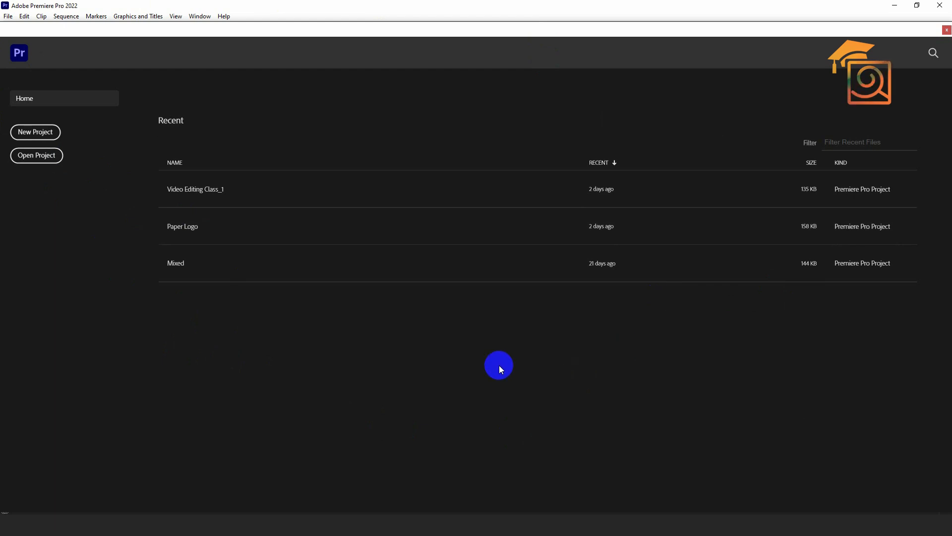
drag(23, 28, 177, 88)
drag(504, 89, 420, 47)
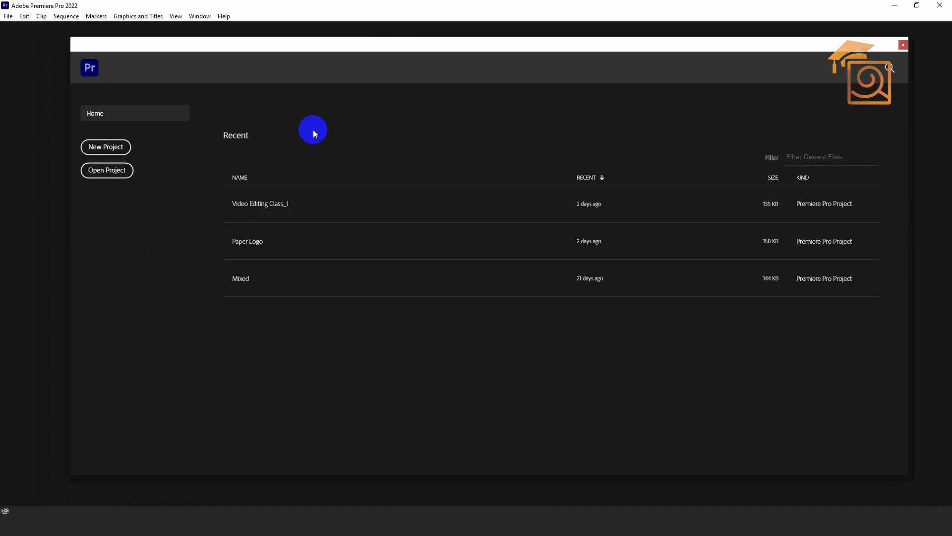
click(119, 148)
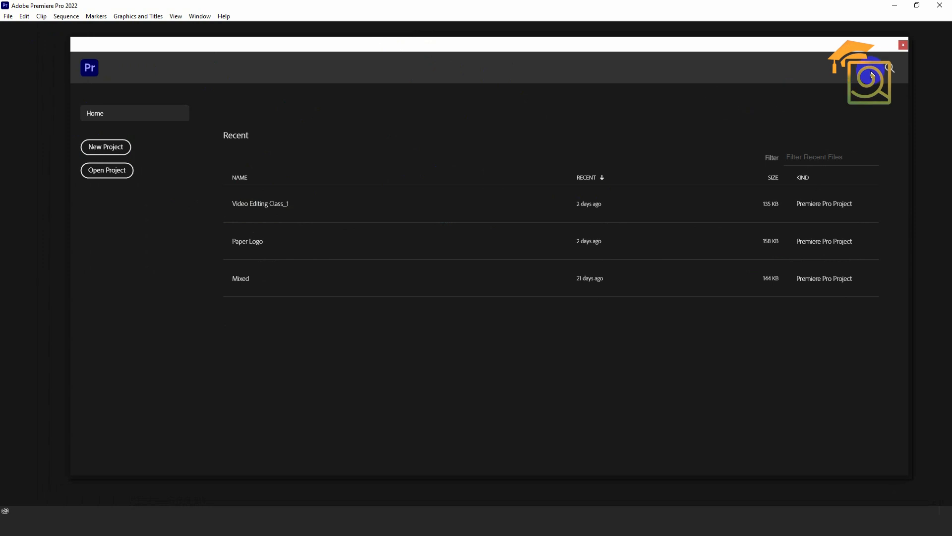
Close the Home screen and start a new project, opening its settings dialog
click(903, 45)
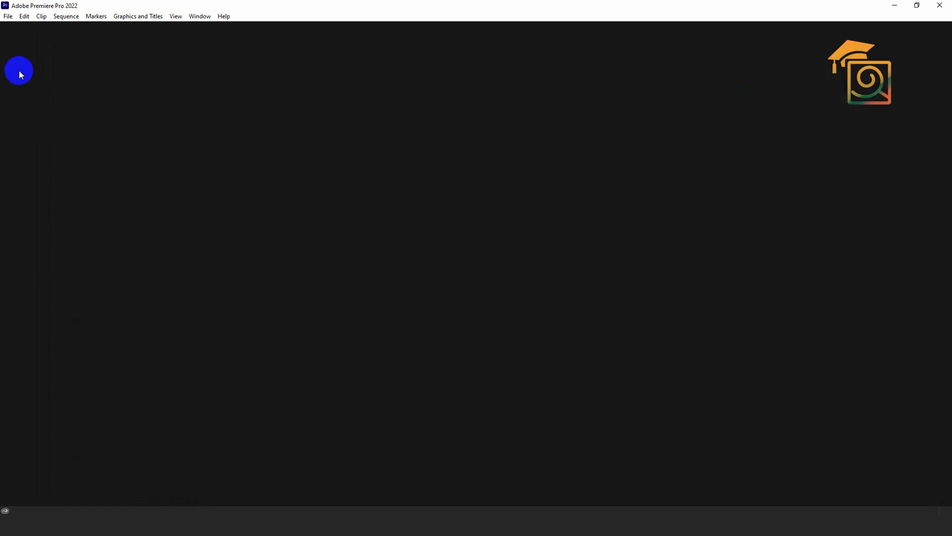
click(7, 17)
mouse_move(16, 29)
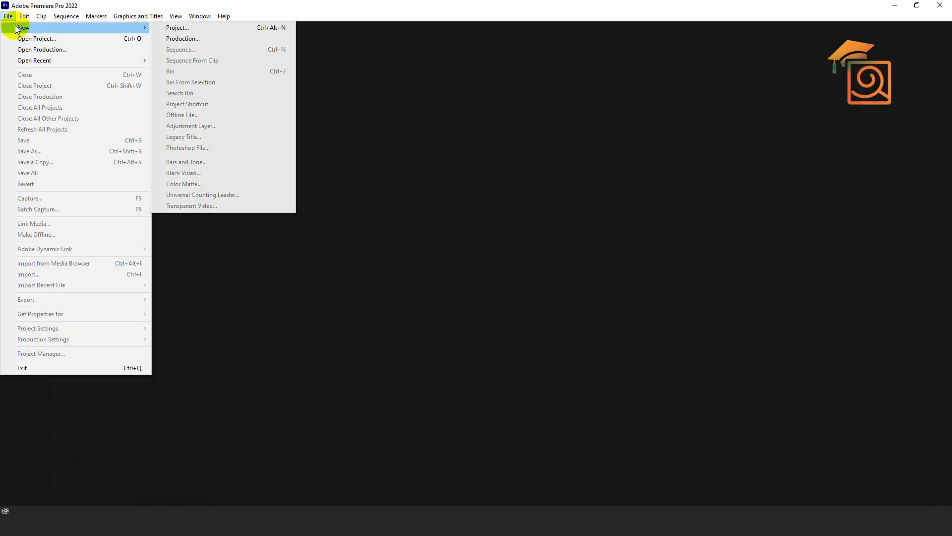
click(190, 28)
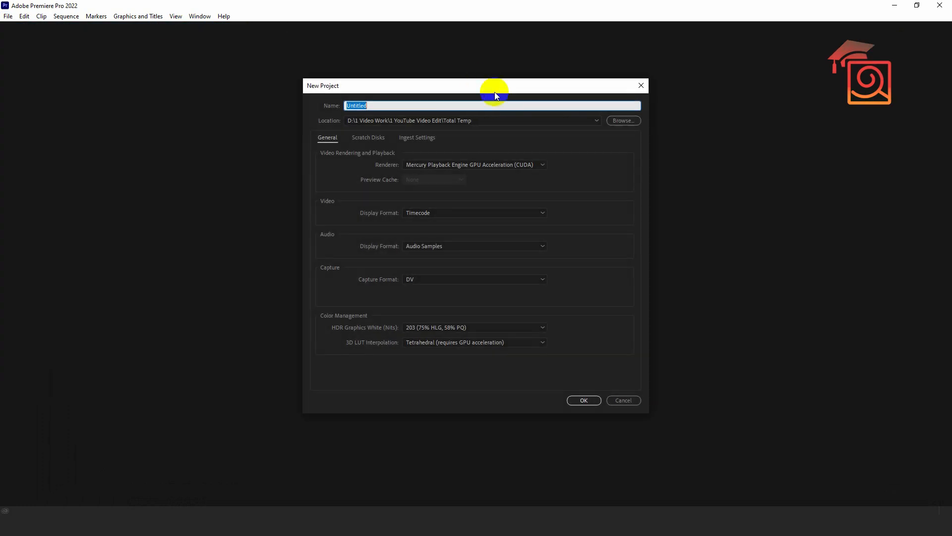
drag(478, 82, 499, 84)
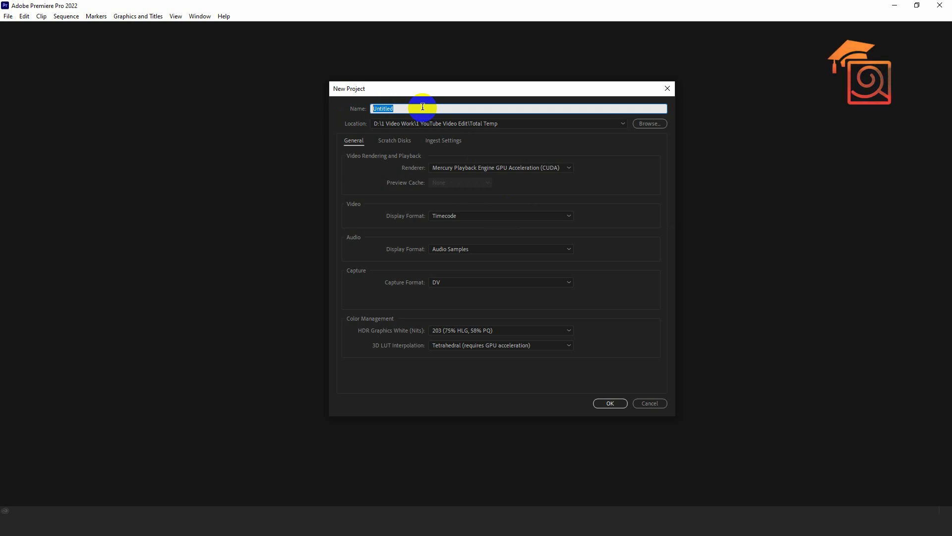
Name the new project "xyz-evt nam-151024-v1"
text(xyz)
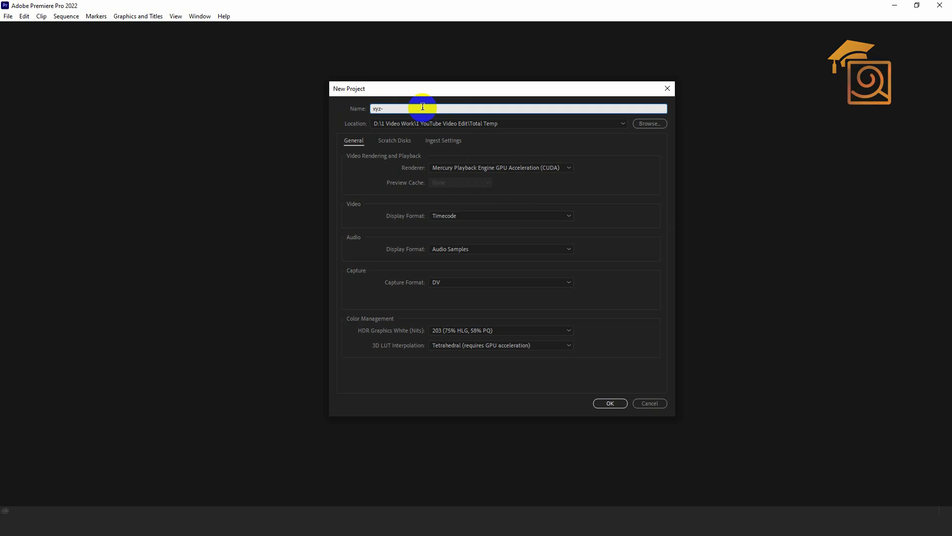
text(-event)
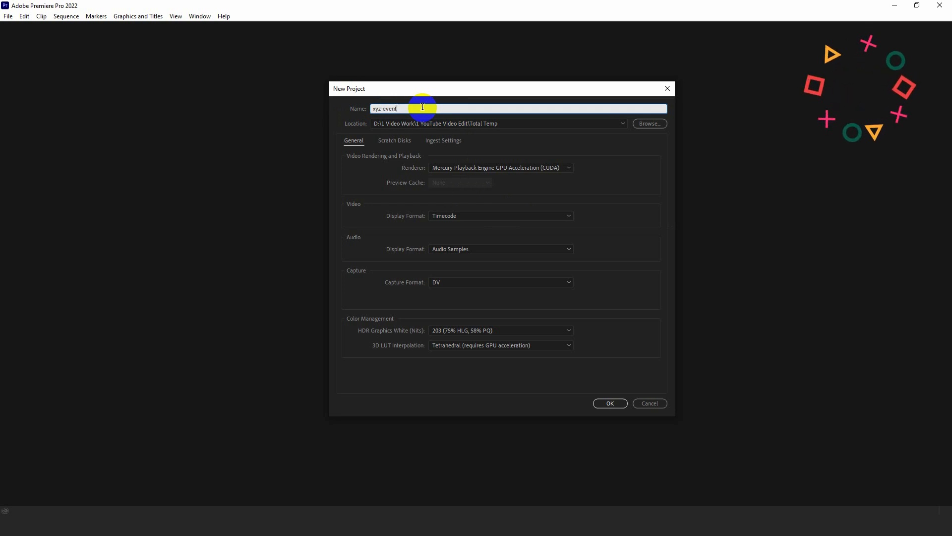
key(BackSpace)
key(BackSpace)
key(BackSpace)
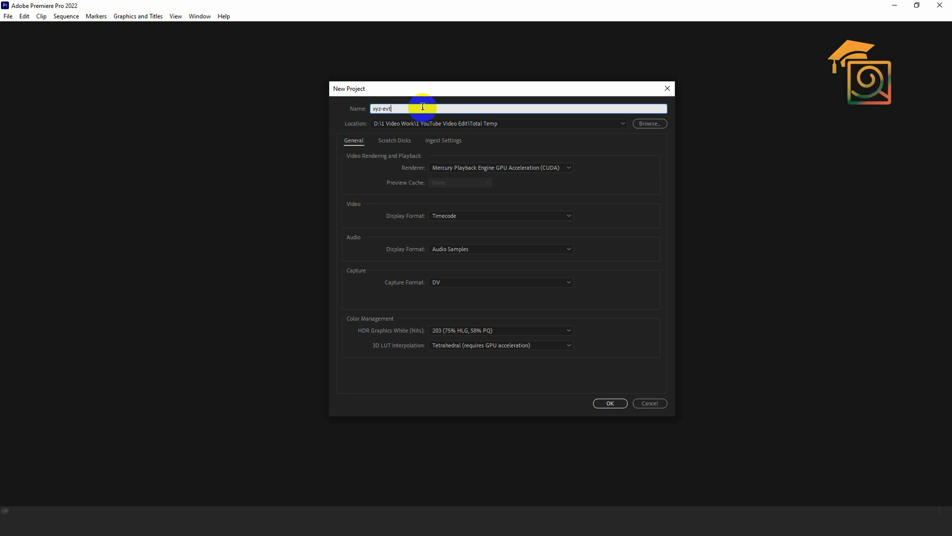
text(t nam)
text(-1)
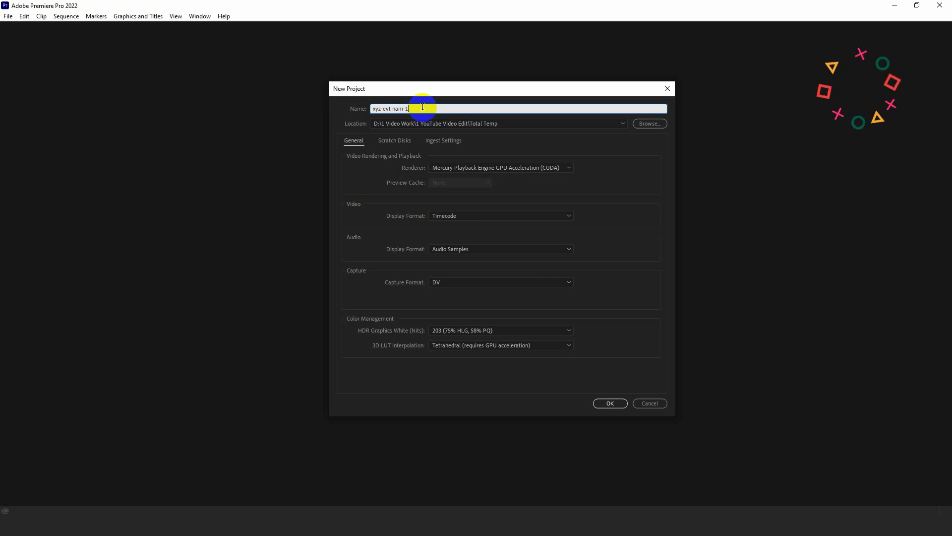
text(051024-)
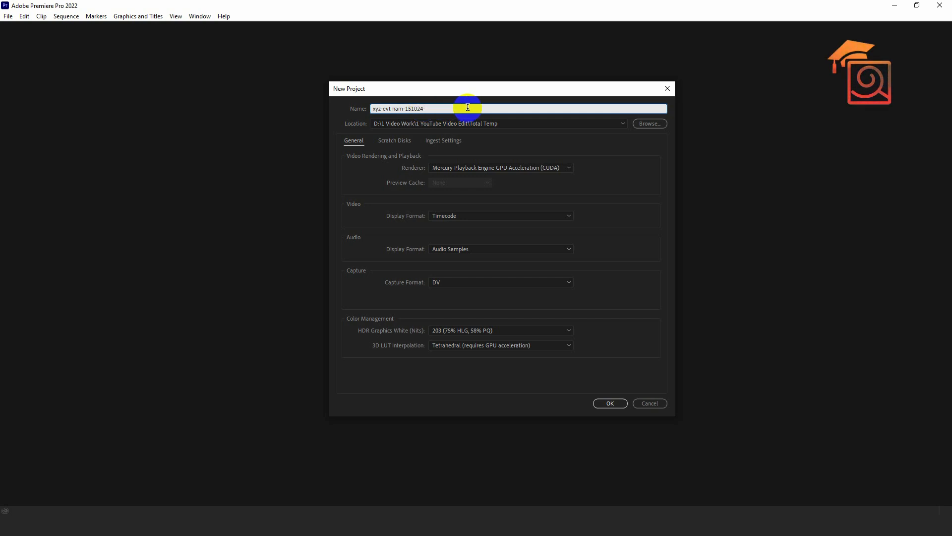
text(v1)
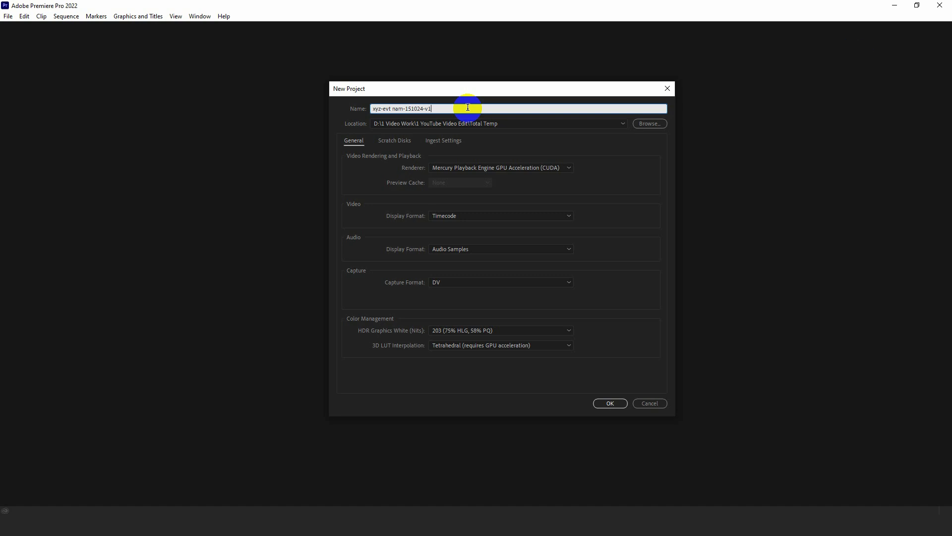
click(406, 108)
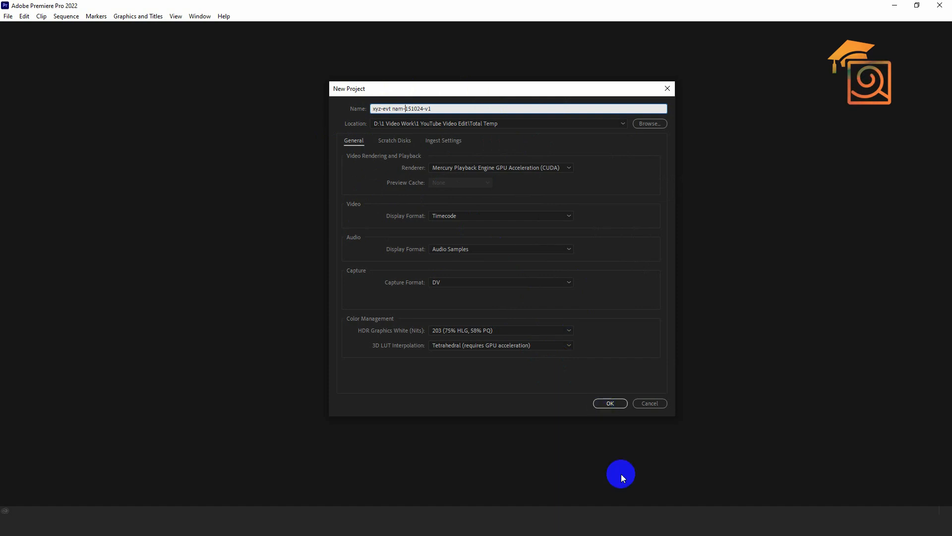
Switch to File Explorer and create a folder named "Video Editing" in Downloads
click(620, 515)
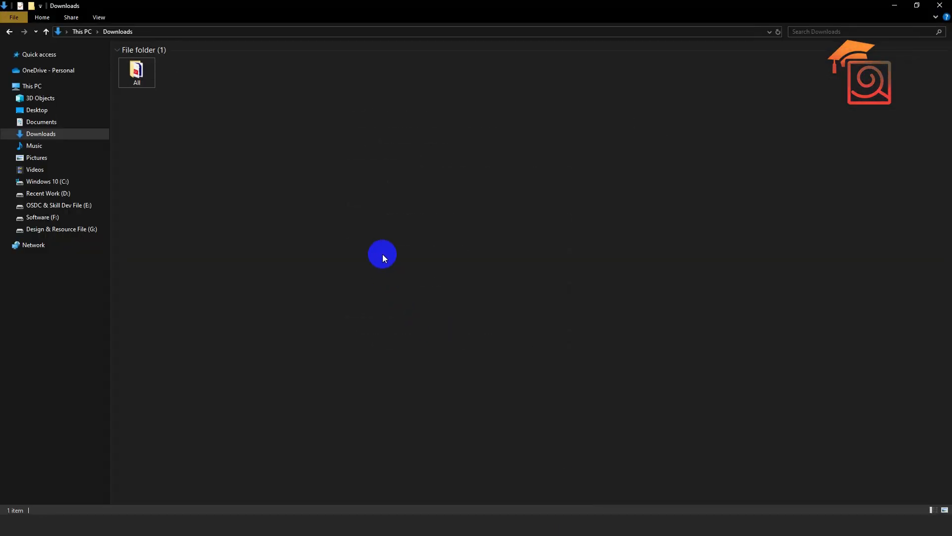
right_click(343, 223)
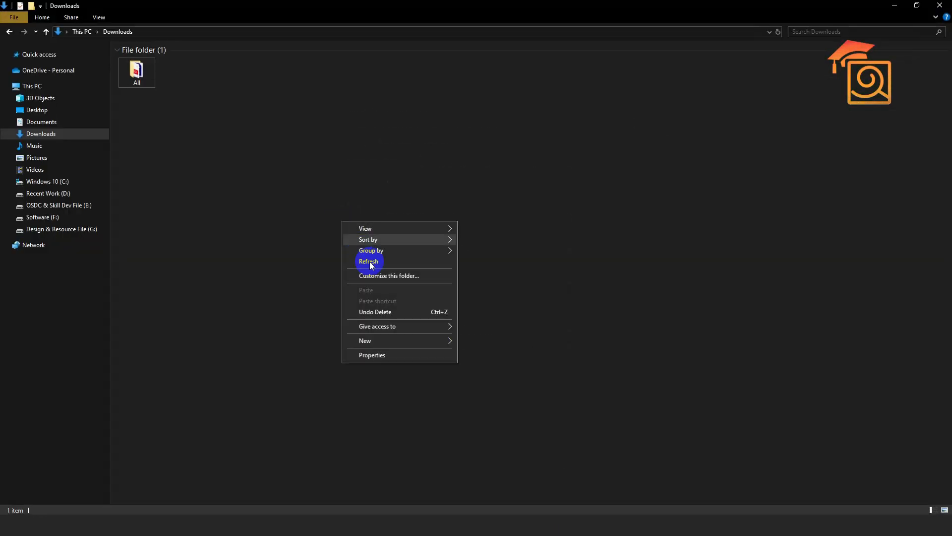
mouse_move(389, 343)
click(480, 342)
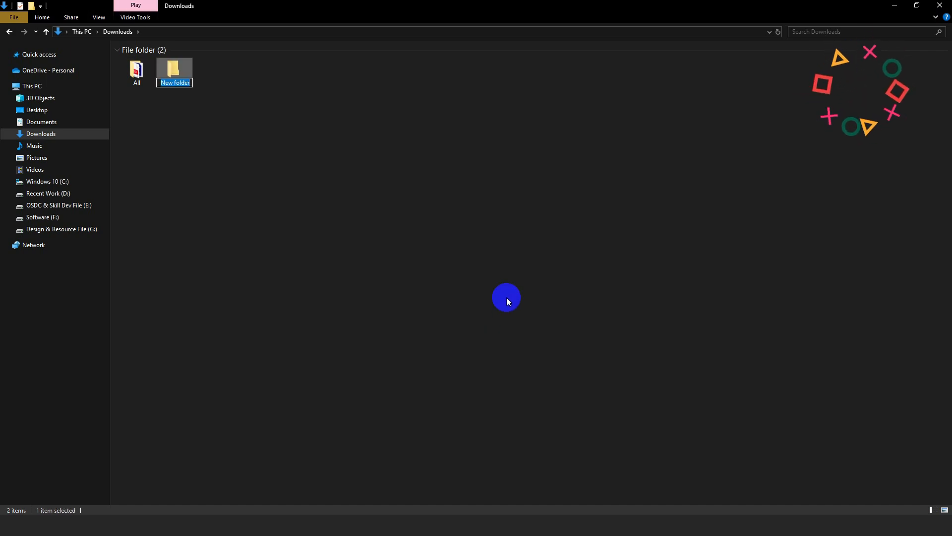
text(Vie)
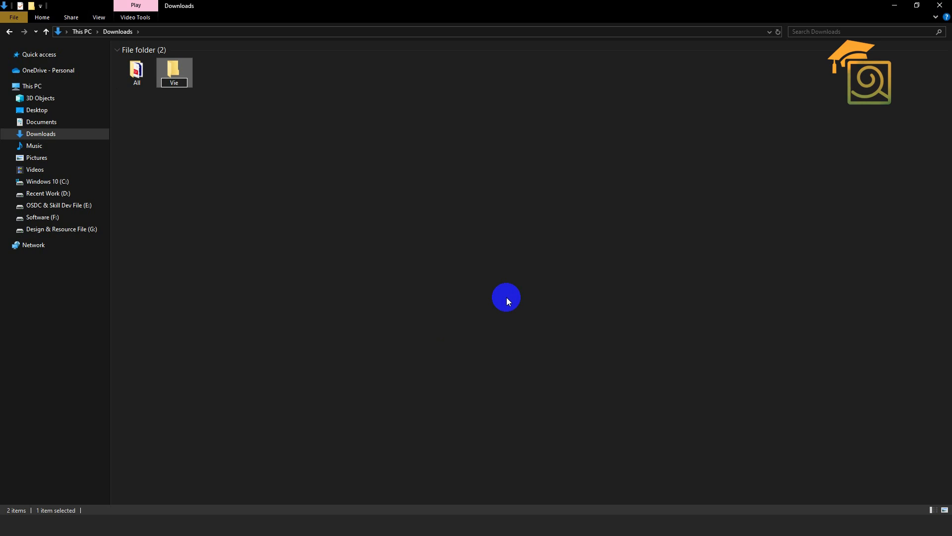
text(do)
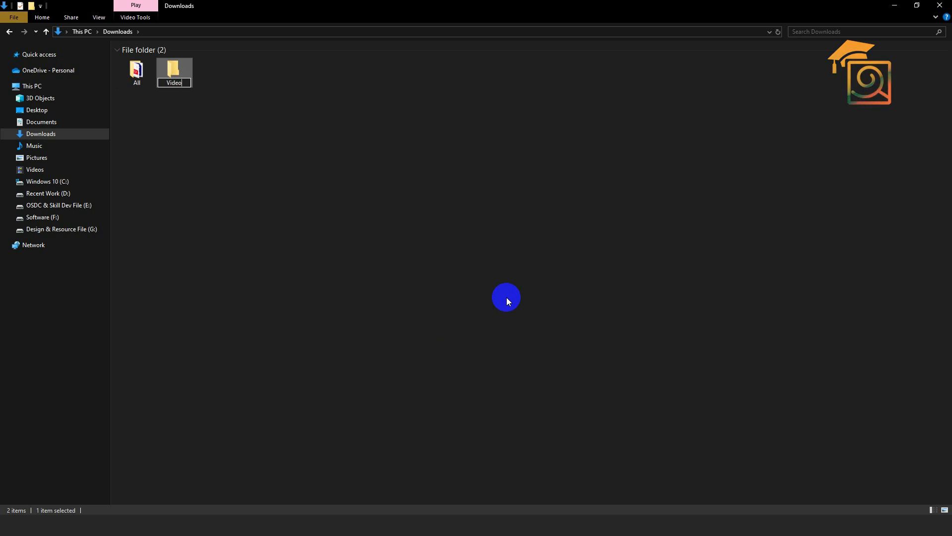
text( Editing)
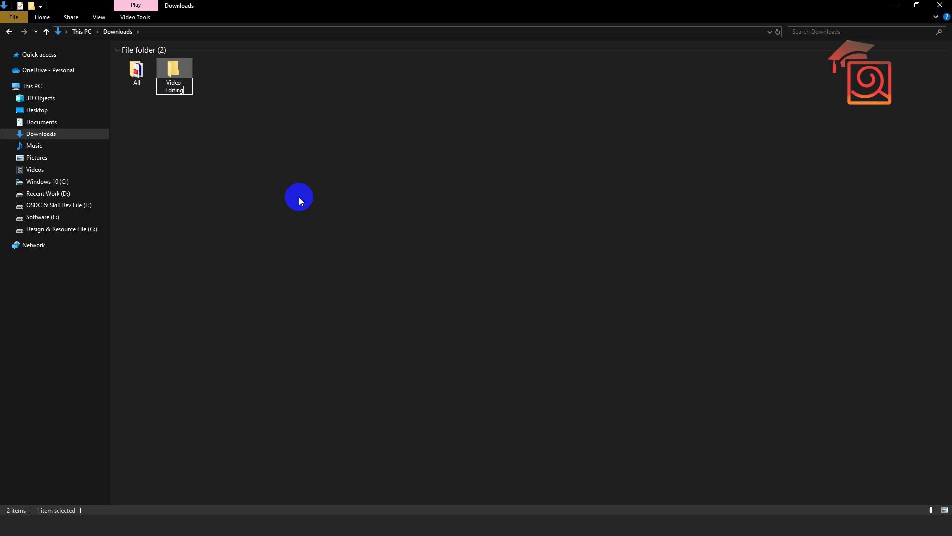
click(299, 198)
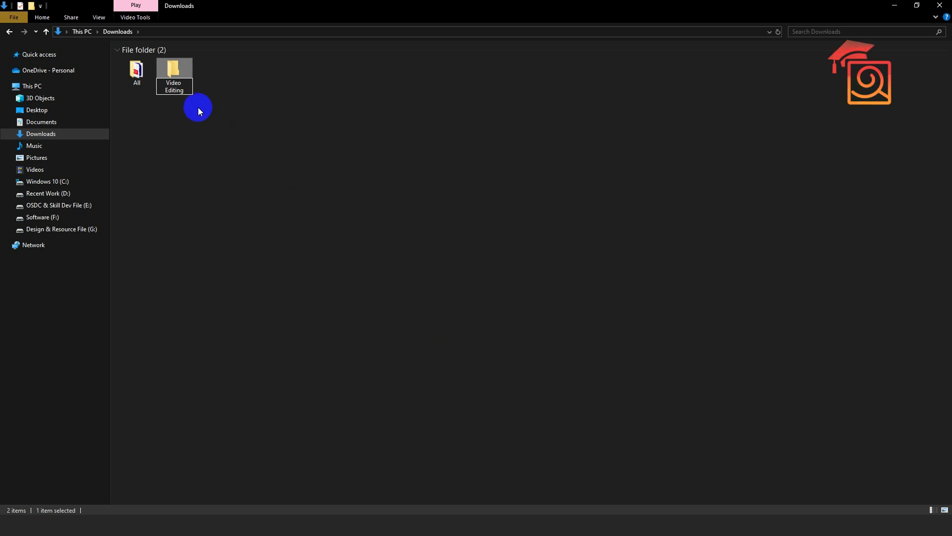
Open the Video Editing folder and create a subfolder named "Edit File" in it
double_click(174, 65)
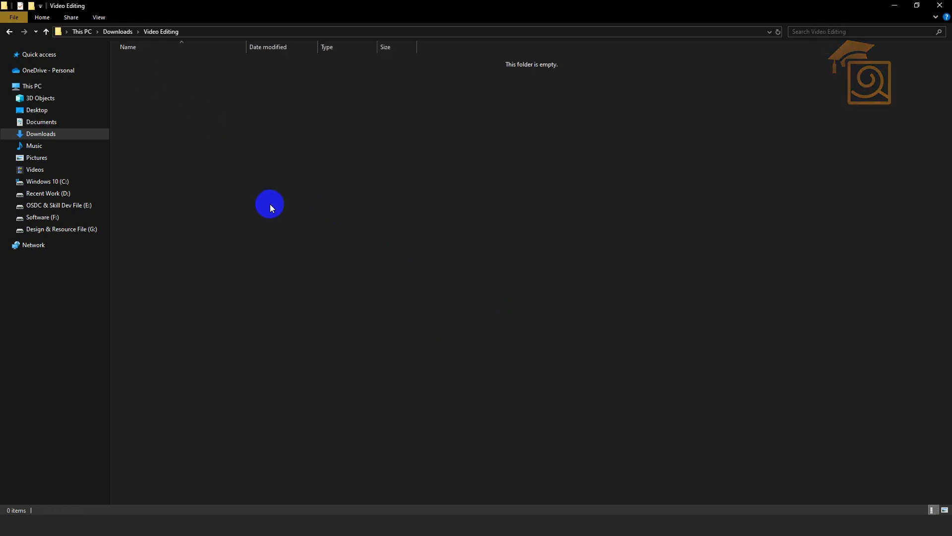
right_click(271, 179)
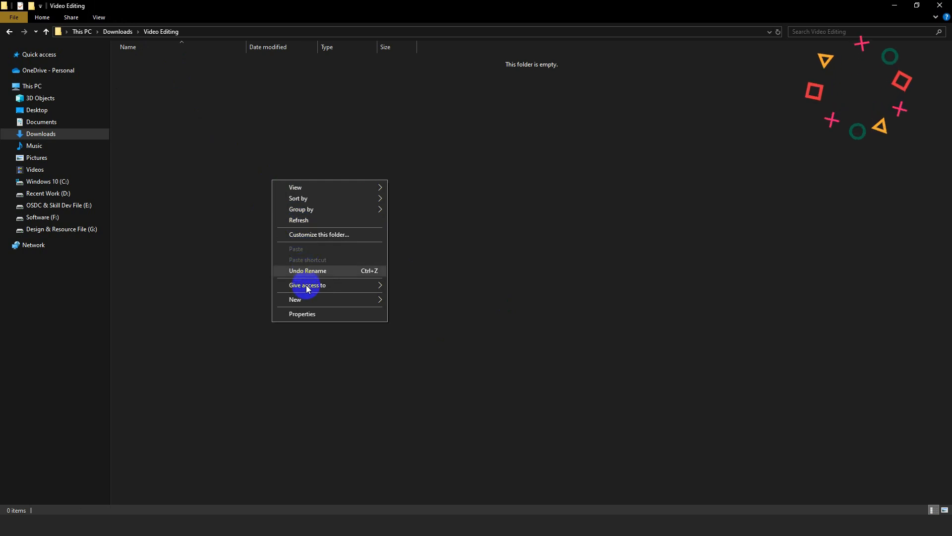
mouse_move(304, 300)
click(423, 300)
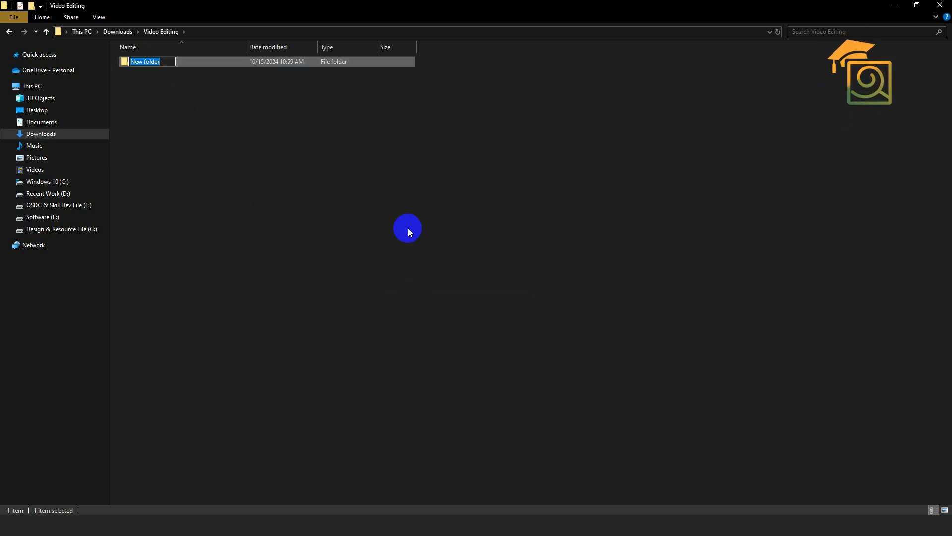
text(Edit)
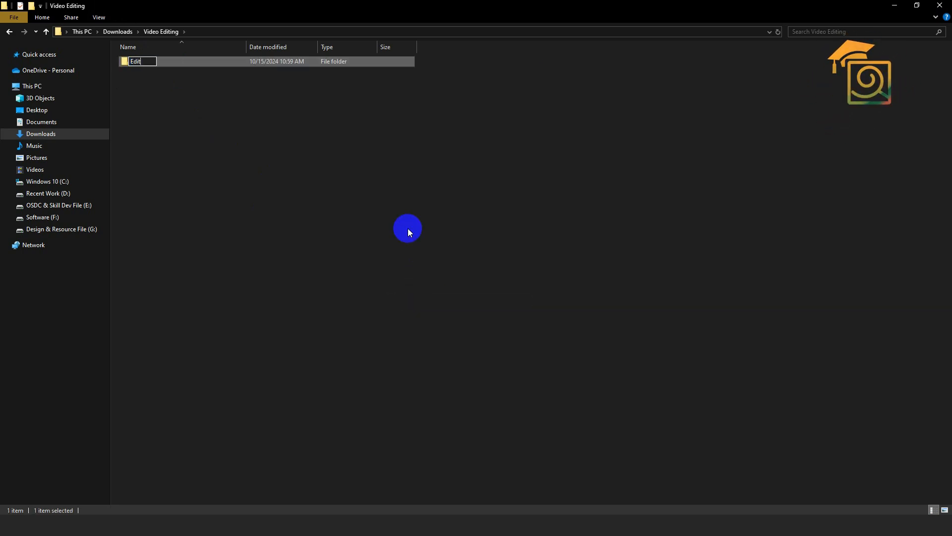
text( File)
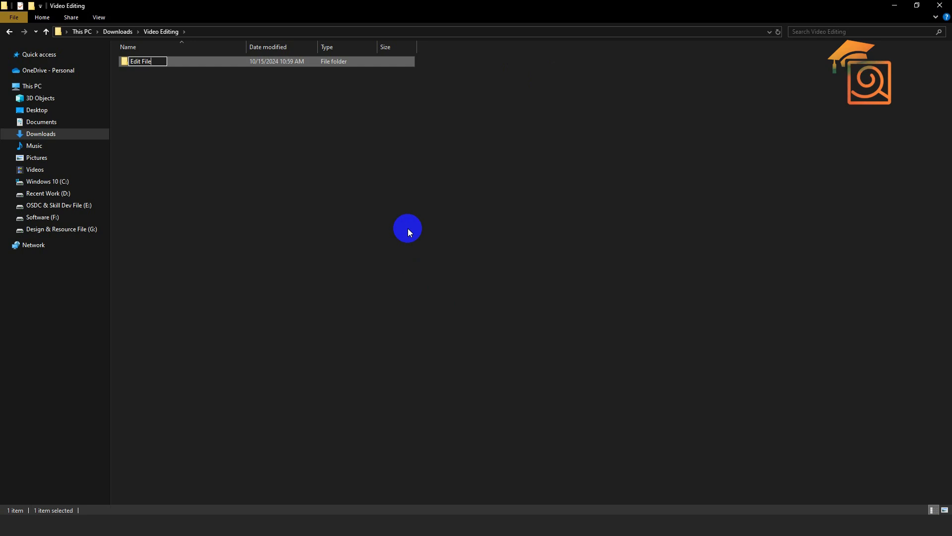
click(183, 112)
Create a second subfolder named "Render File" inside the Video Editing folder
right_click(183, 111)
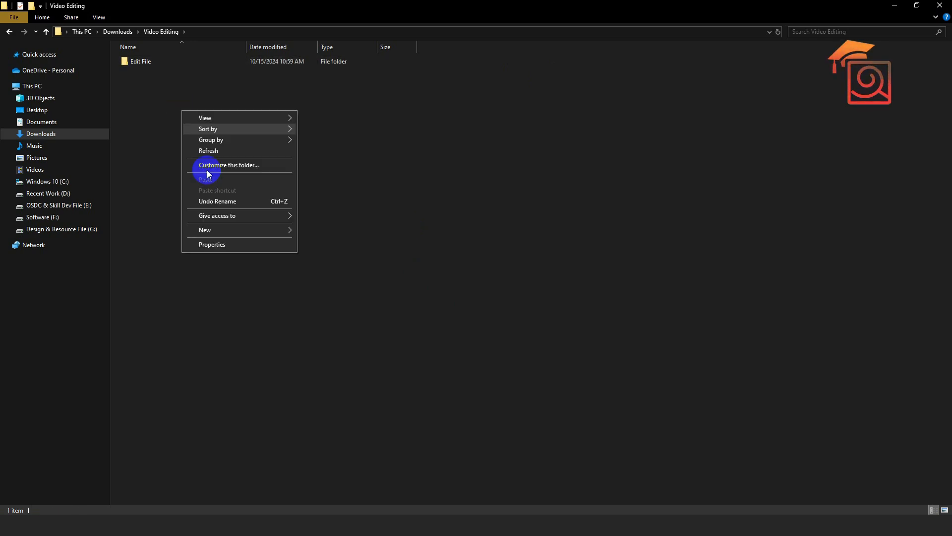
mouse_move(215, 236)
click(329, 231)
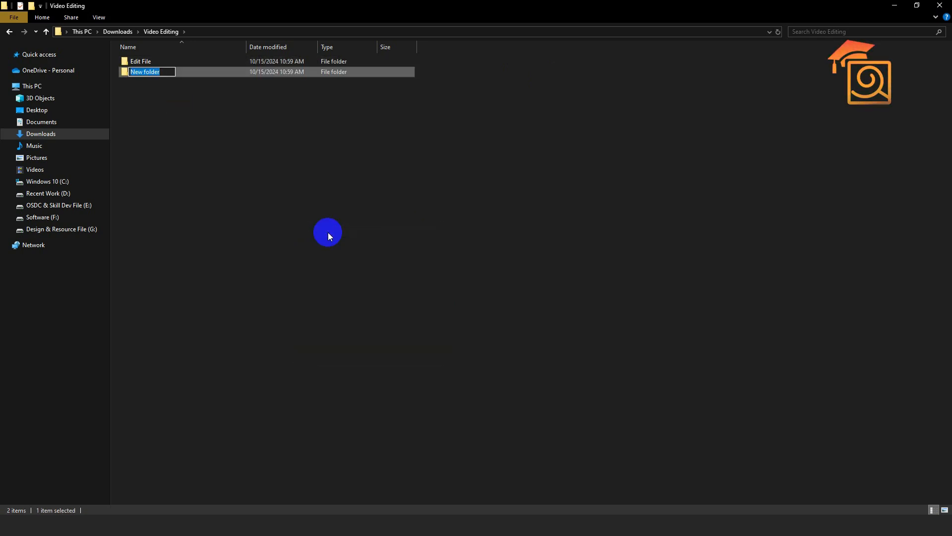
text(Render)
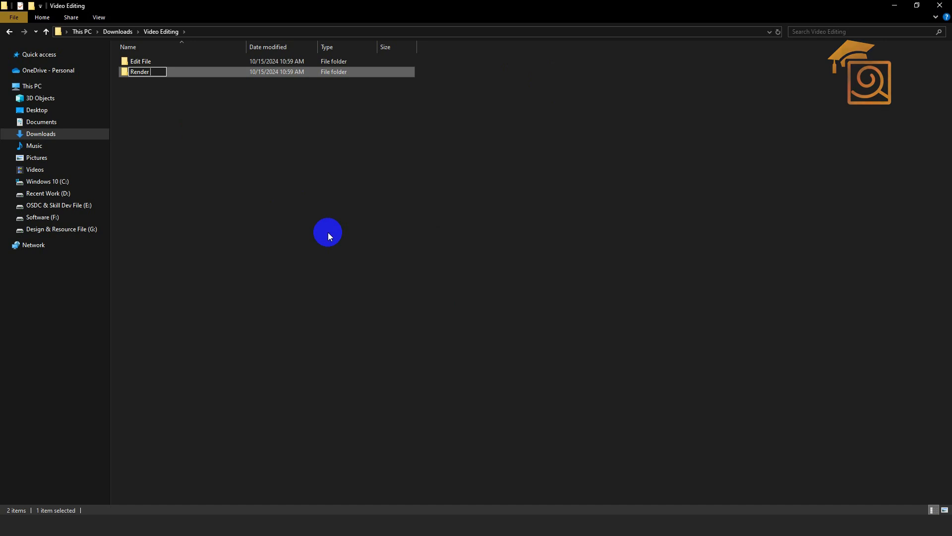
text( File)
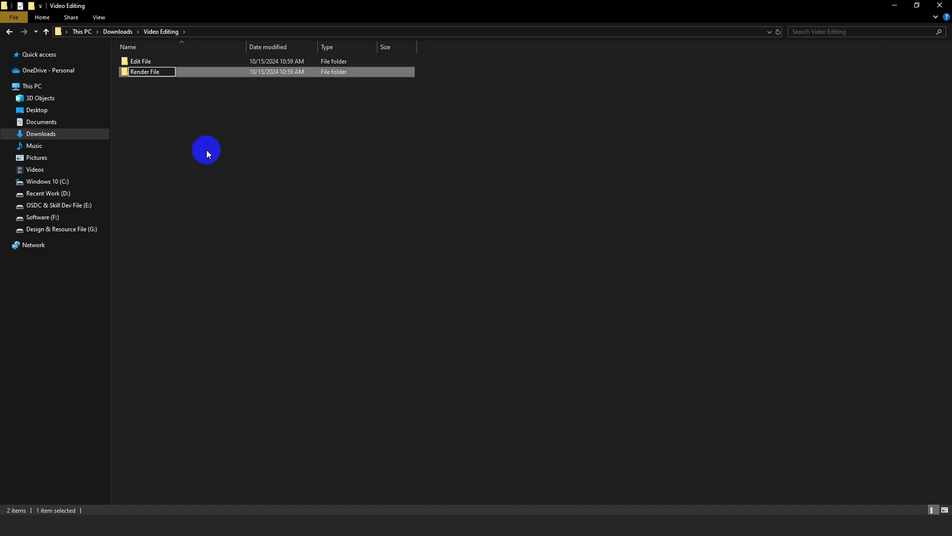
click(206, 149)
Create a third subfolder named "Logo & Intro-Outro" inside the Video Editing folder
right_click(204, 149)
mouse_move(228, 267)
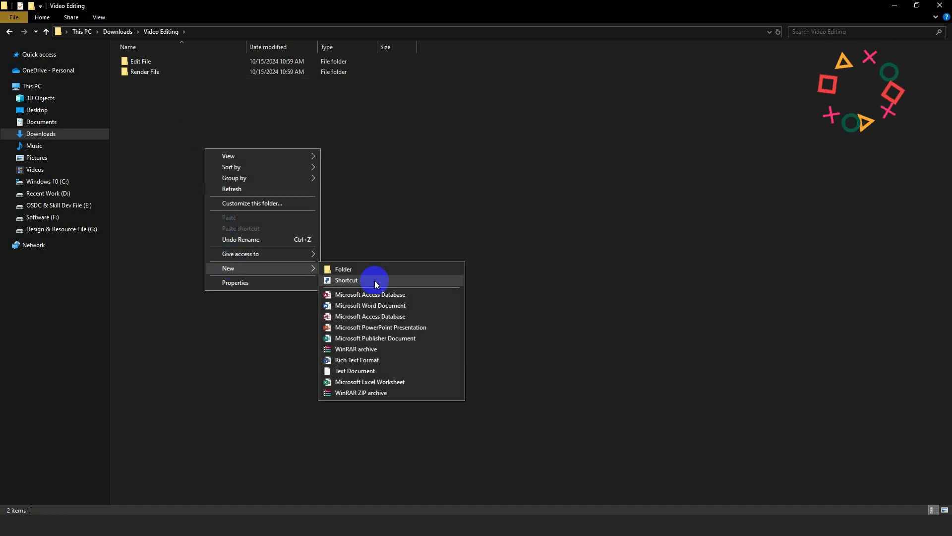
click(365, 269)
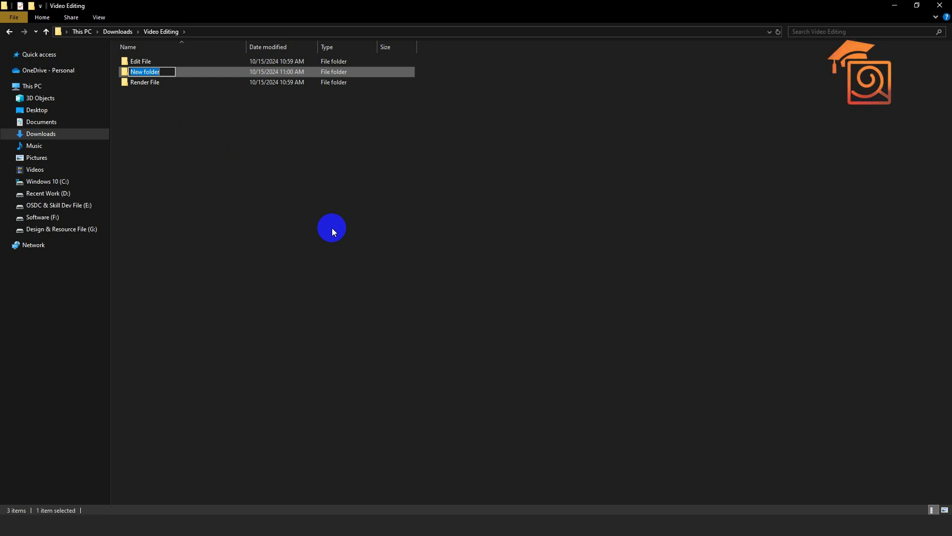
text(Logo)
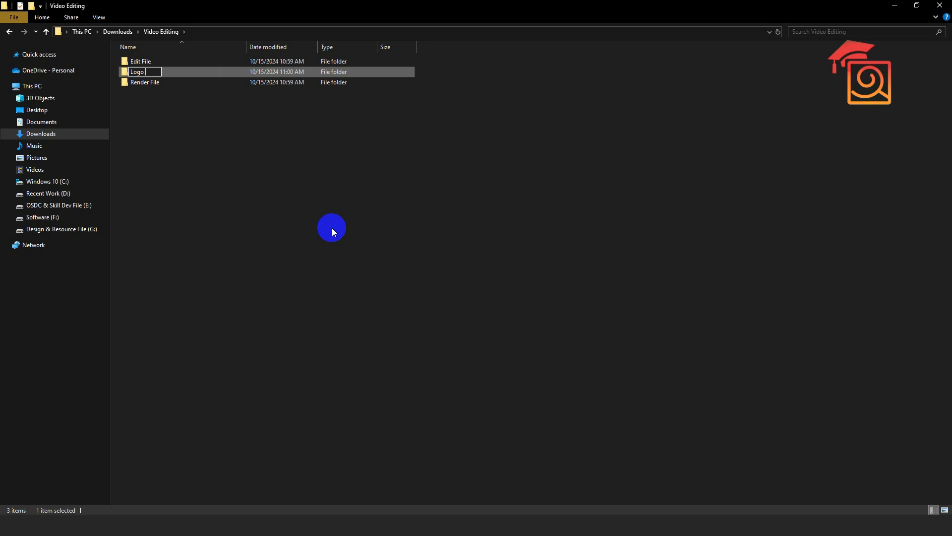
text( & Intro)
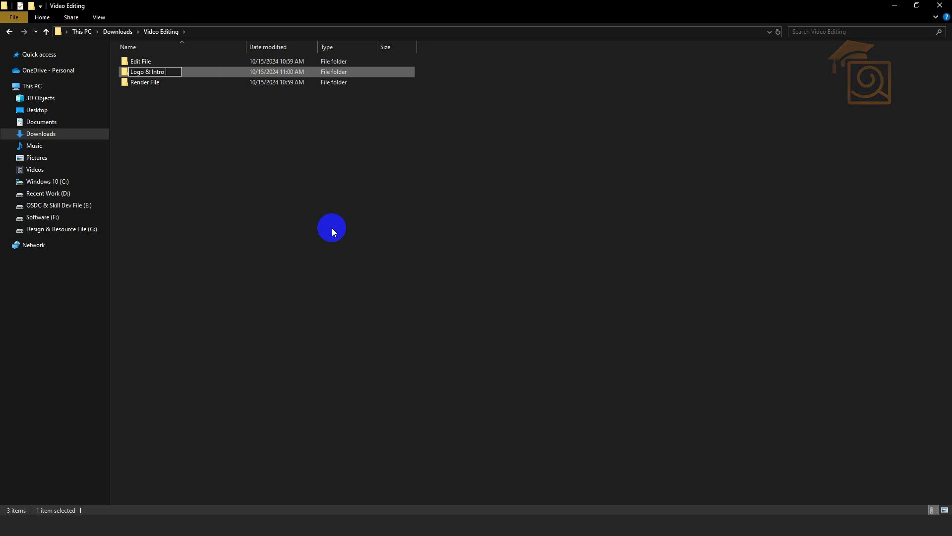
key(BackSpace)
text(-Outro)
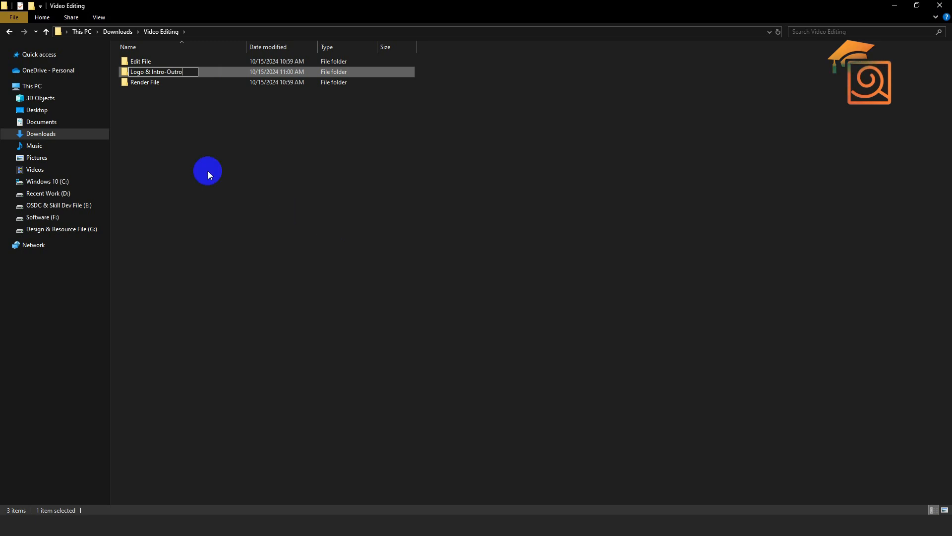
click(192, 159)
Create a fourth subfolder named "Music" inside the Video Editing folder
right_click(169, 135)
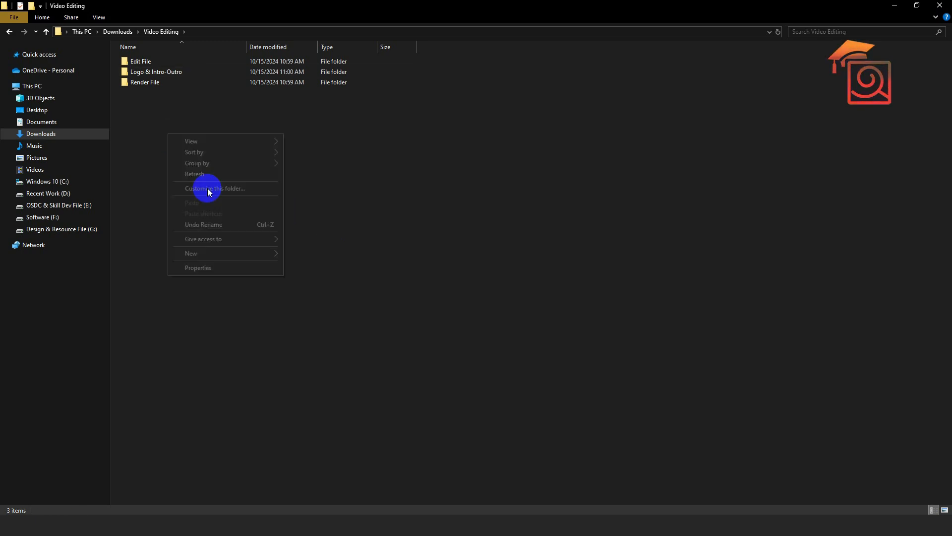
mouse_move(243, 254)
click(297, 253)
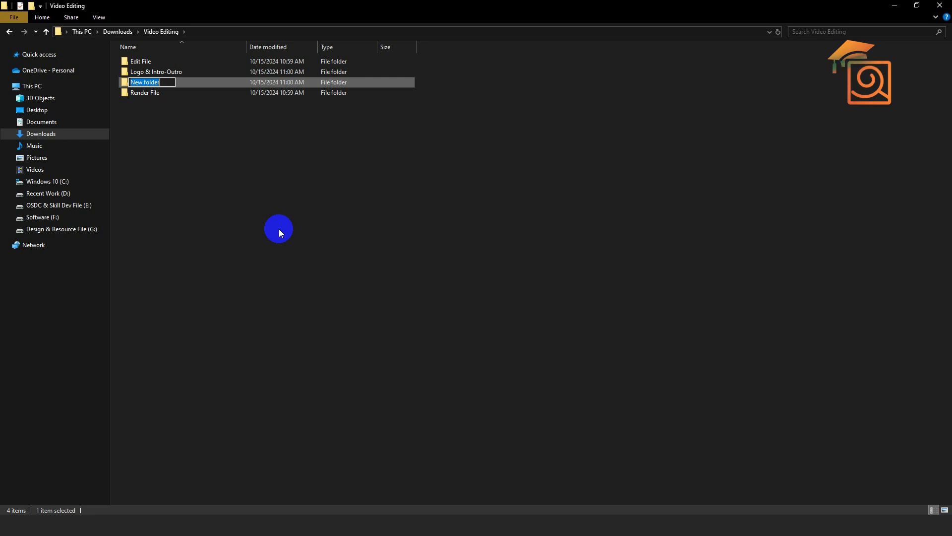
text(Music)
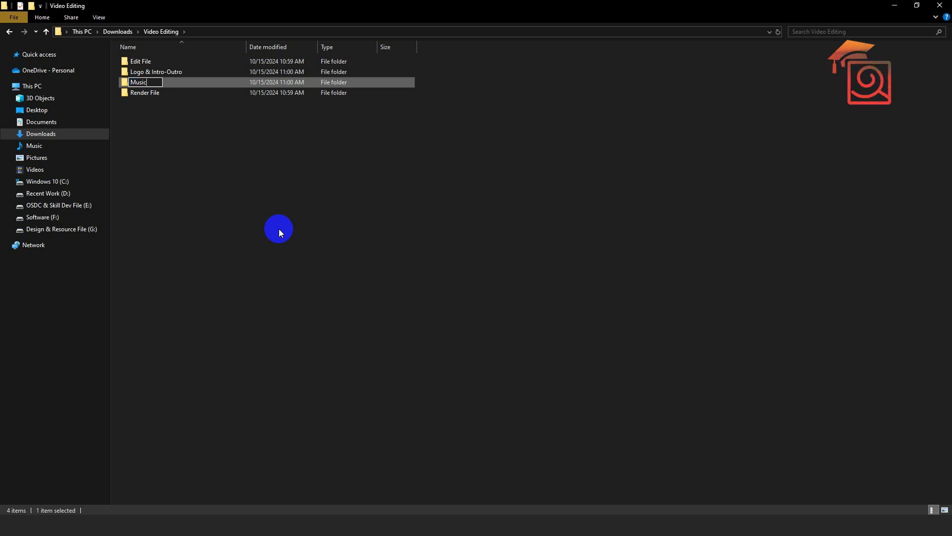
click(165, 141)
Create a fifth subfolder named "SFX" inside the Video Editing folder
right_click(165, 142)
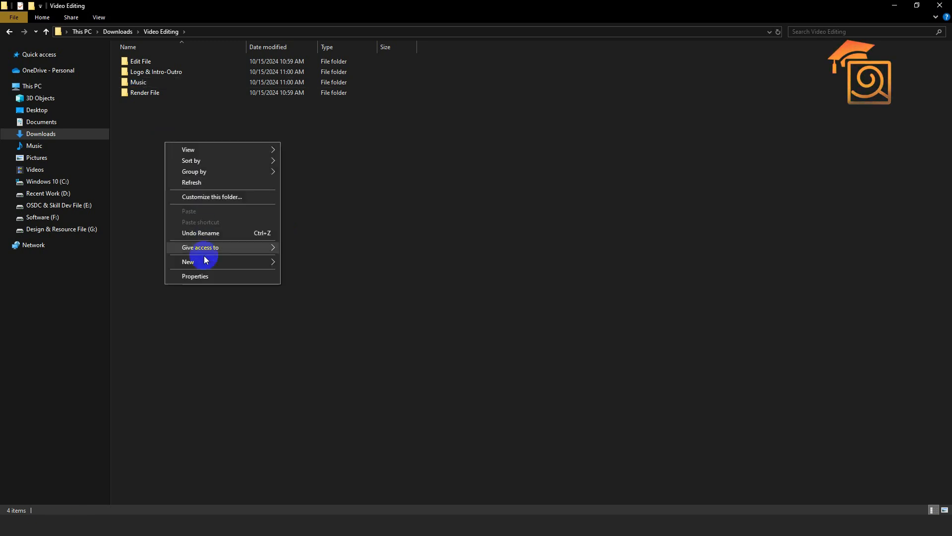
mouse_move(261, 263)
click(297, 262)
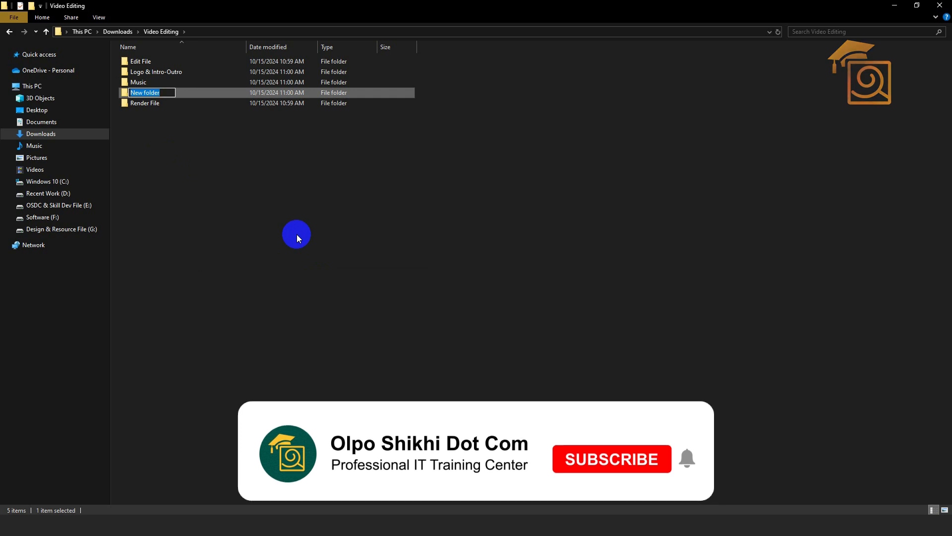
text(SFX)
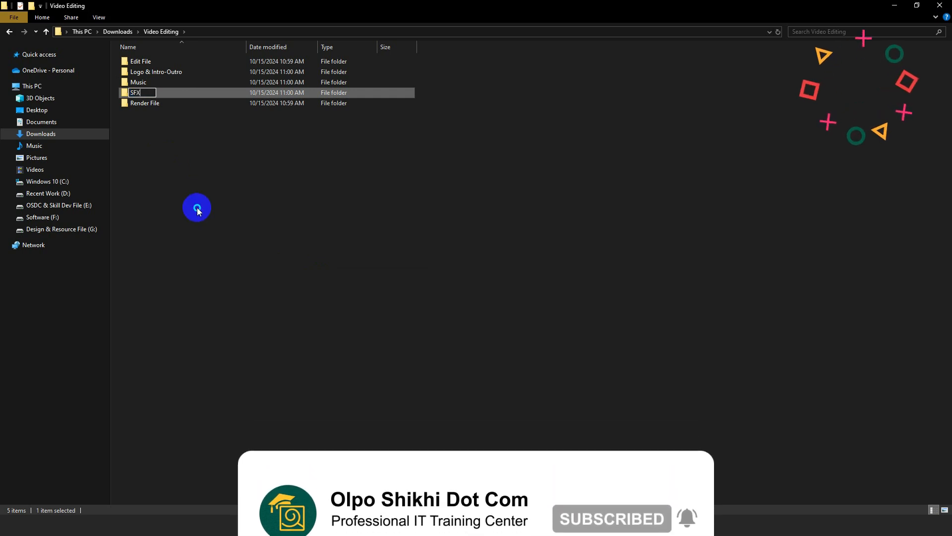
click(197, 207)
Create a sixth subfolder named "VFX" inside the Video Editing folder and select all the subfolders
right_click(197, 207)
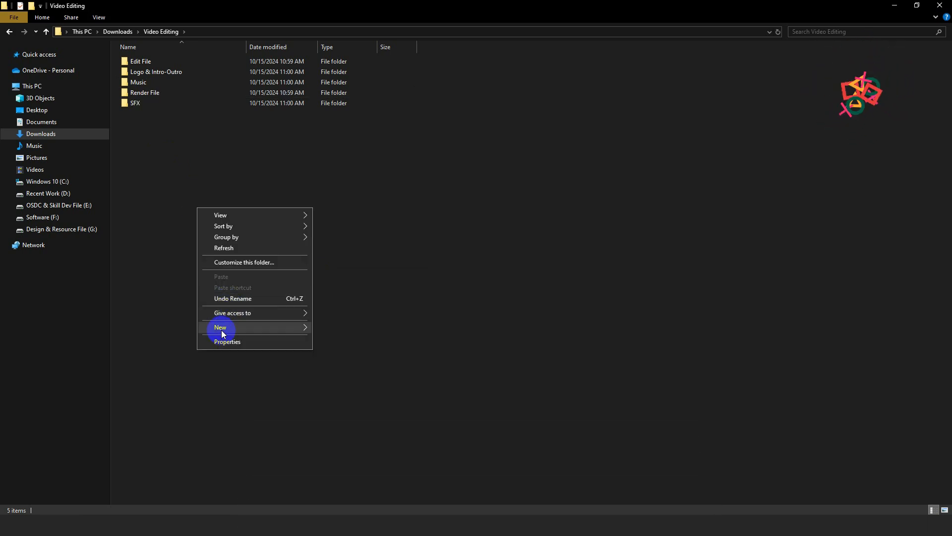
mouse_move(223, 327)
click(335, 328)
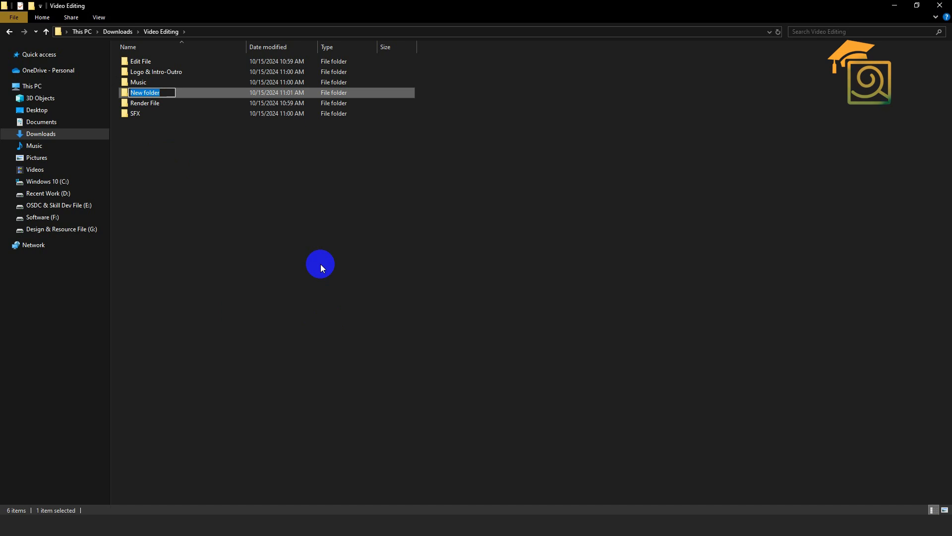
text(VFX)
click(210, 200)
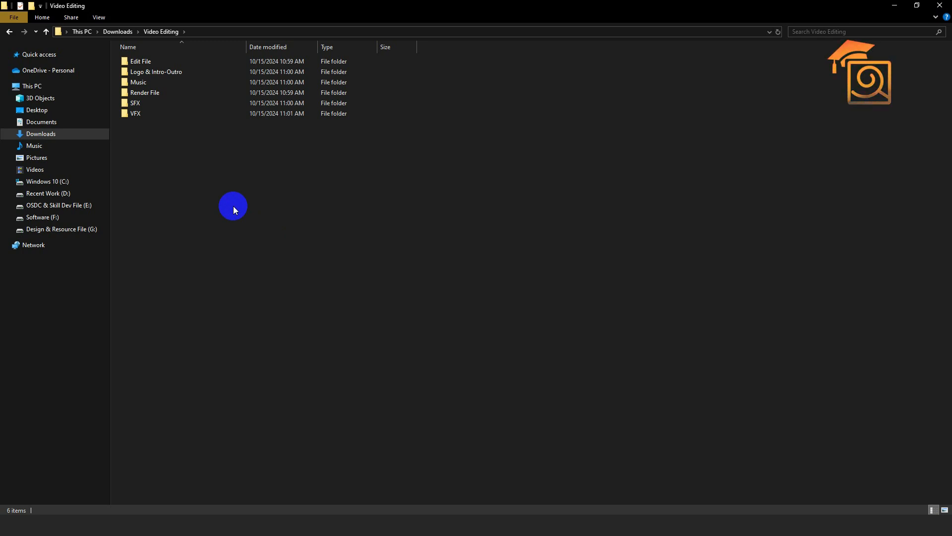
drag(405, 239, 125, 61)
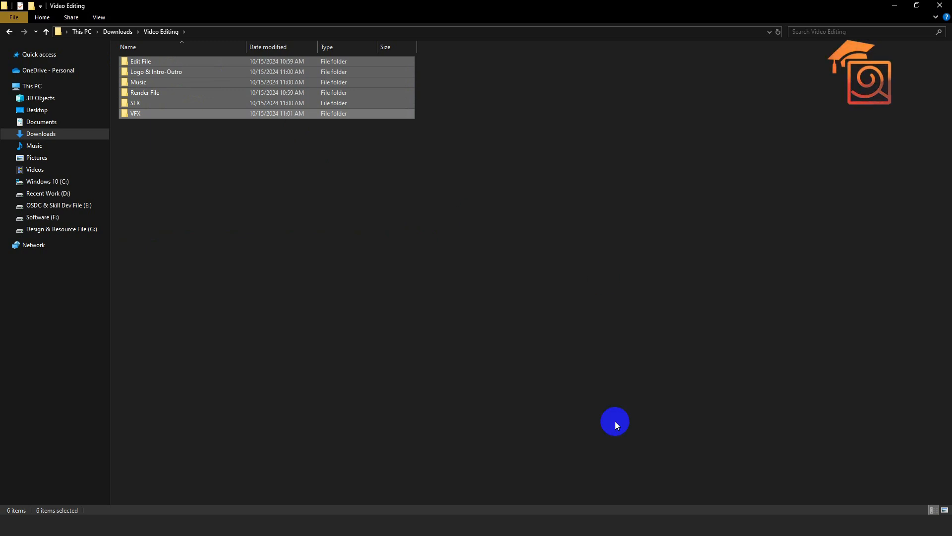
Switch to Premiere Pro and set the new project's location to the Edit File folder in Downloads\Video Editing
click(459, 524)
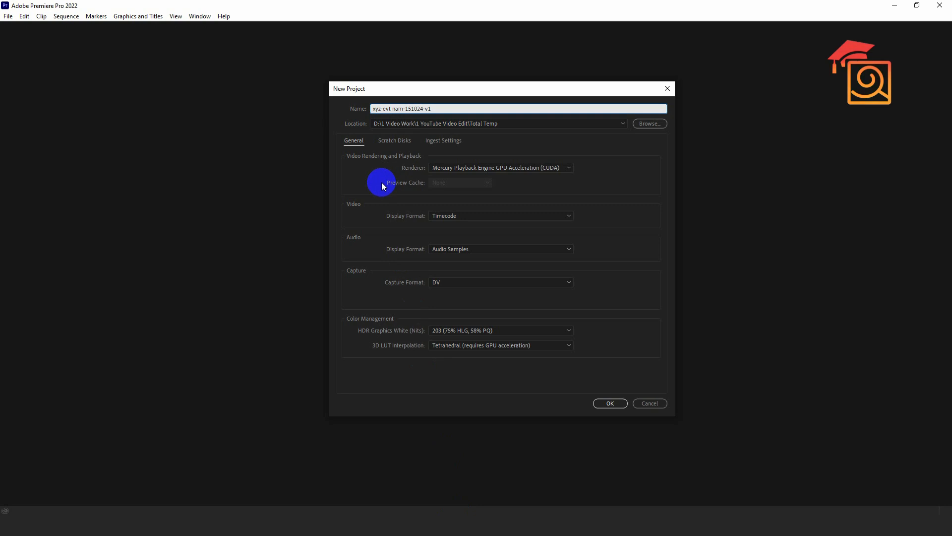
click(650, 123)
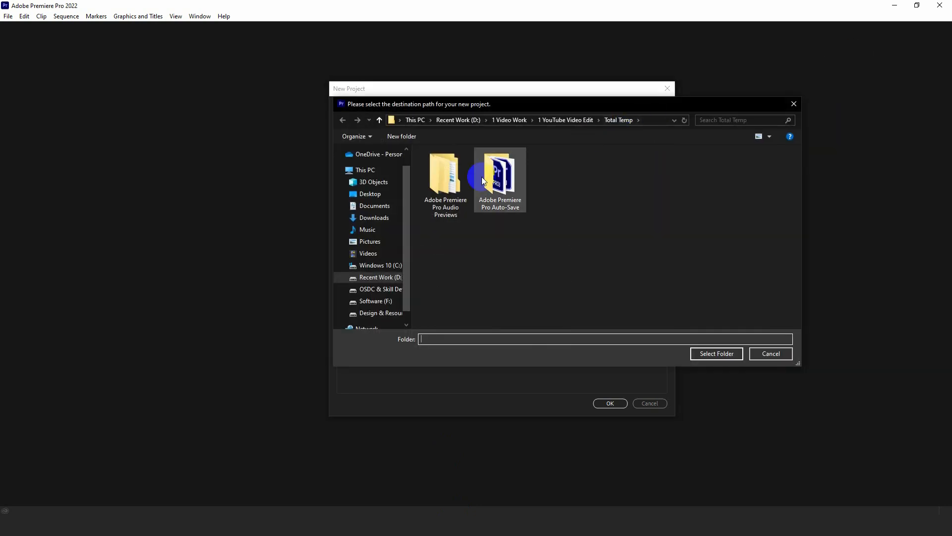
click(381, 221)
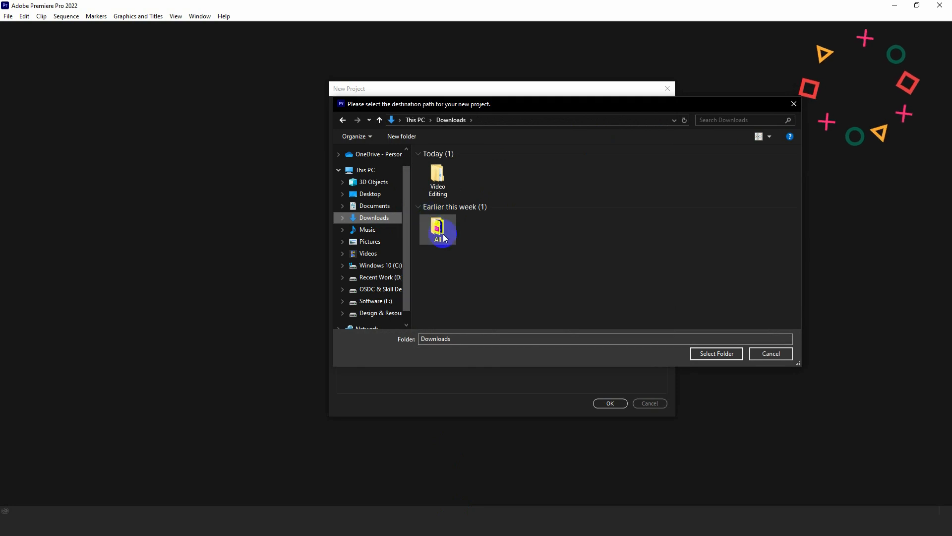
double_click(441, 183)
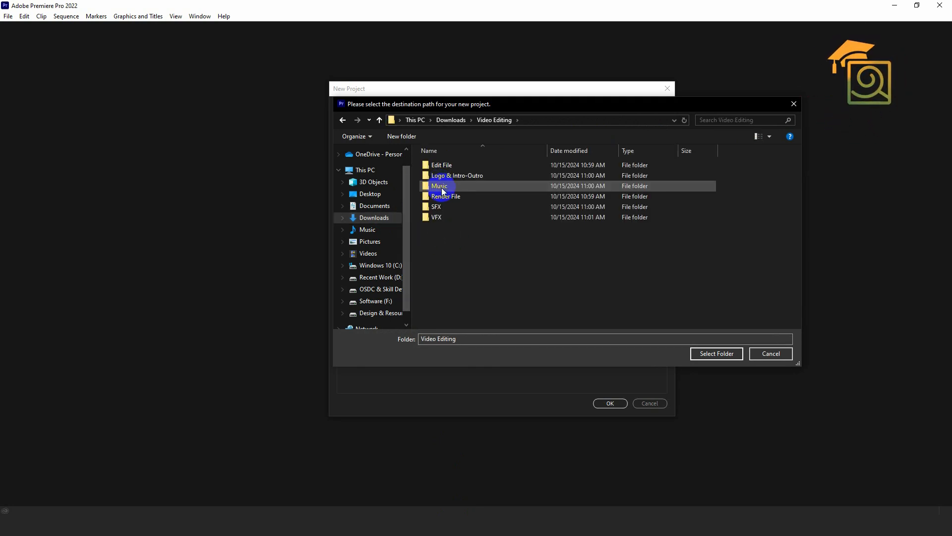
double_click(442, 165)
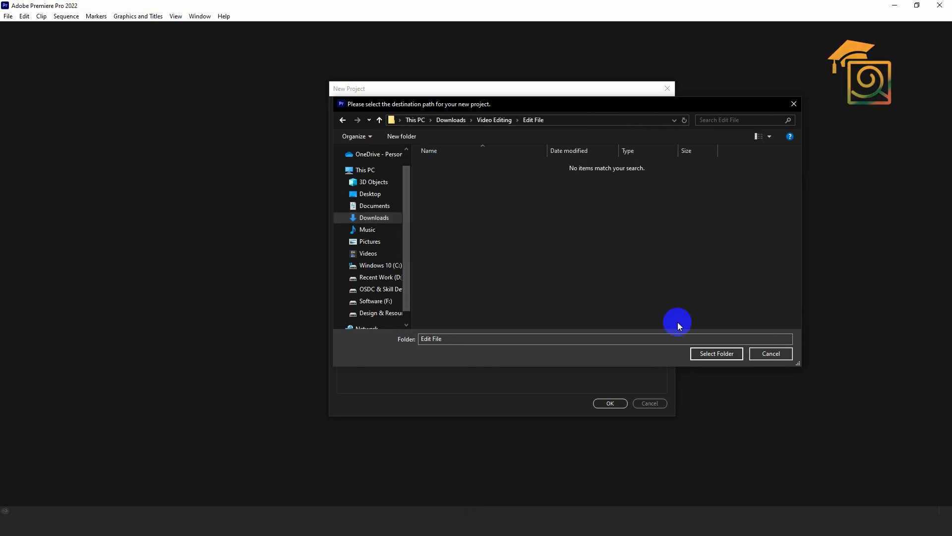
click(715, 355)
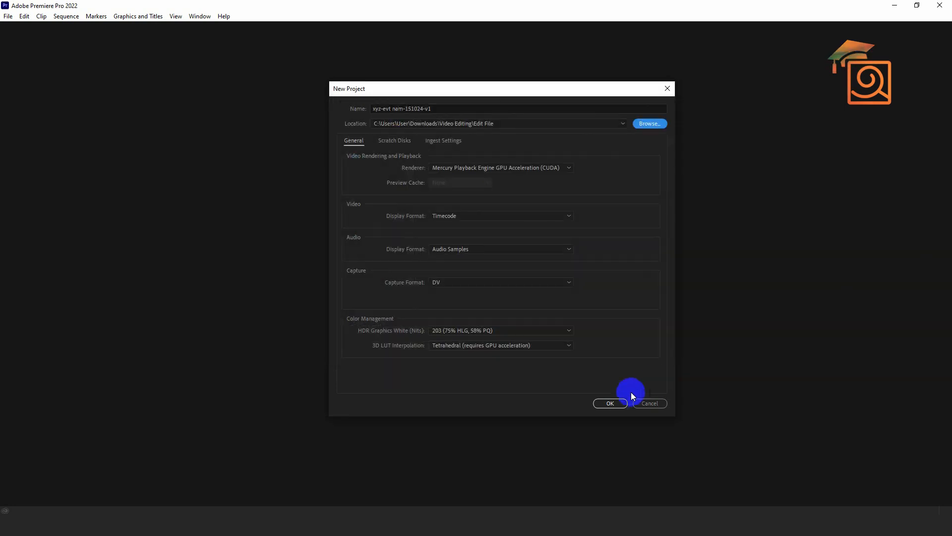
Try the Mercury Playback Engine Software Only renderer, and set the renderer back to Mercury Playback Engine GPU Acceleration (CUDA)
drag(462, 92, 401, 91)
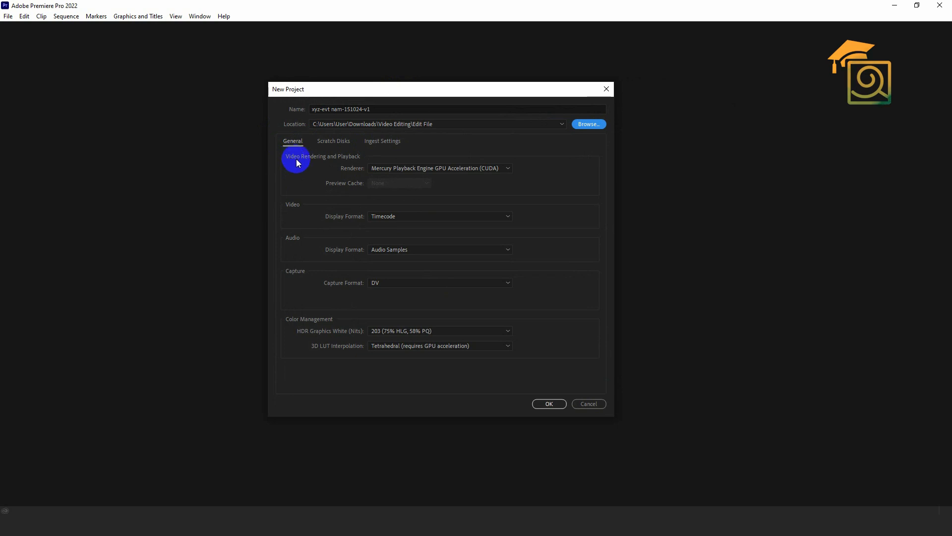
click(383, 171)
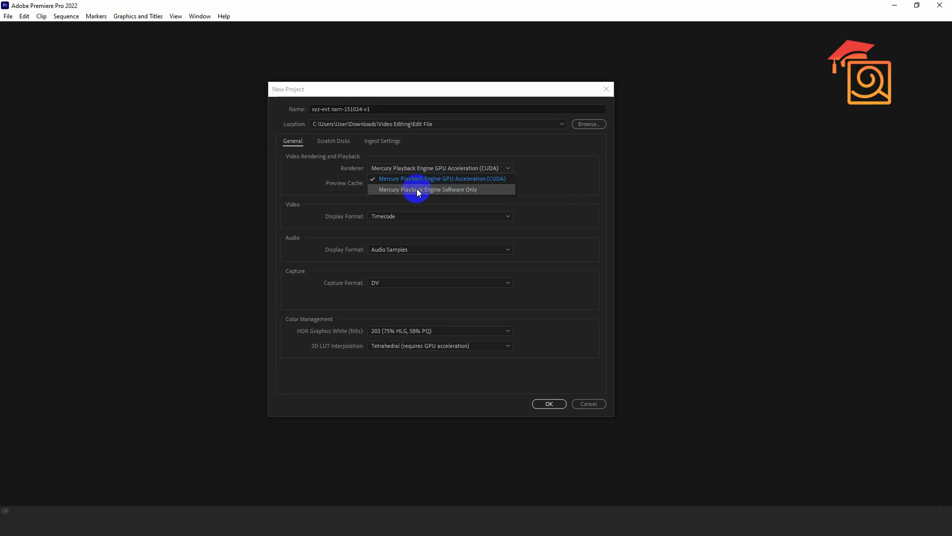
click(531, 163)
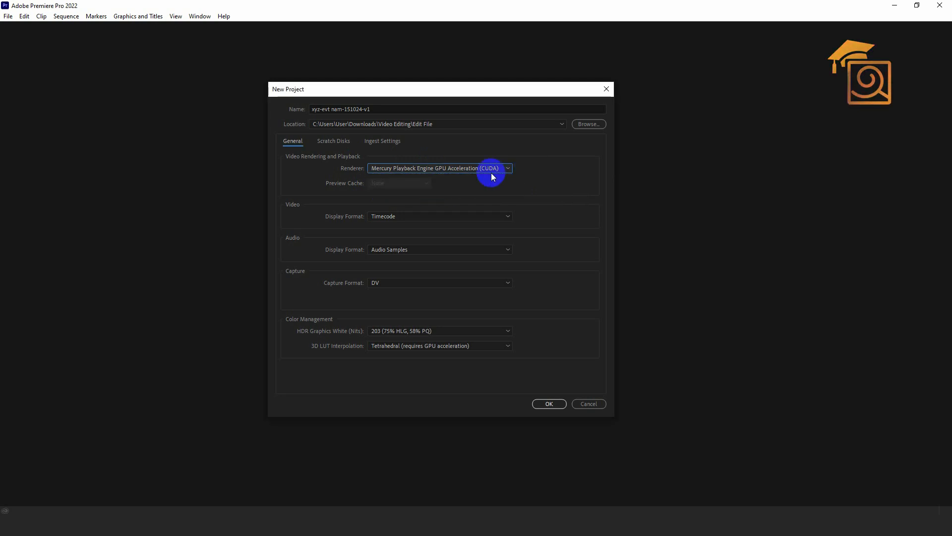
click(382, 169)
click(387, 186)
click(380, 168)
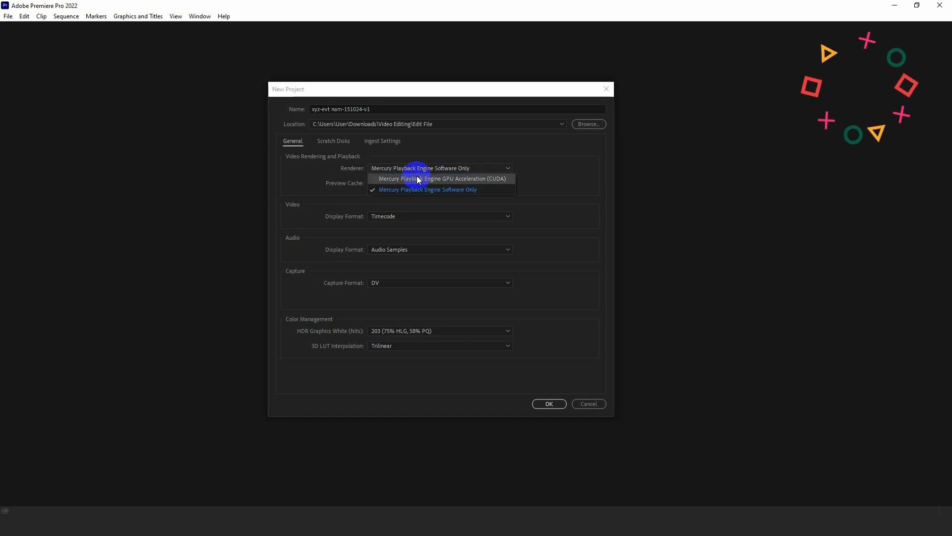
click(415, 178)
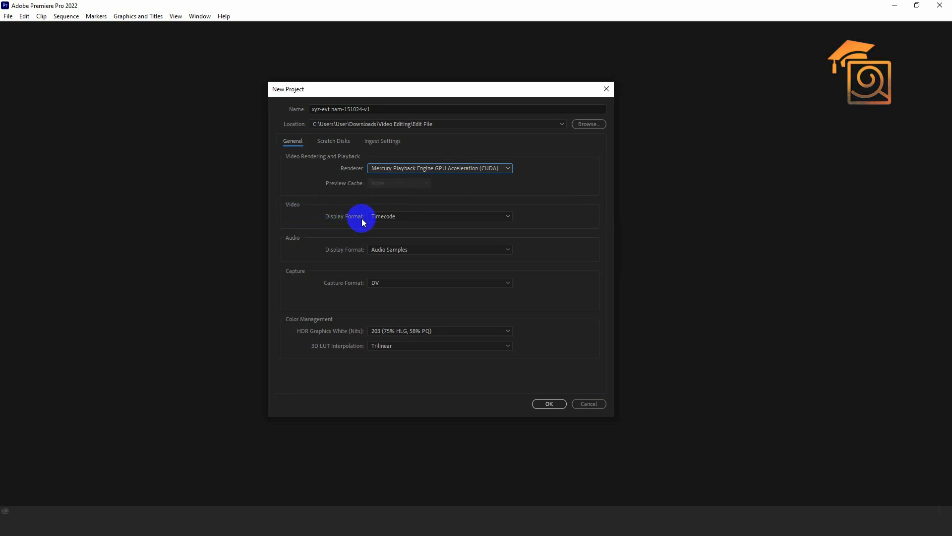
Choose Timecode as the video display format and Audio Samples as the audio display format
click(397, 216)
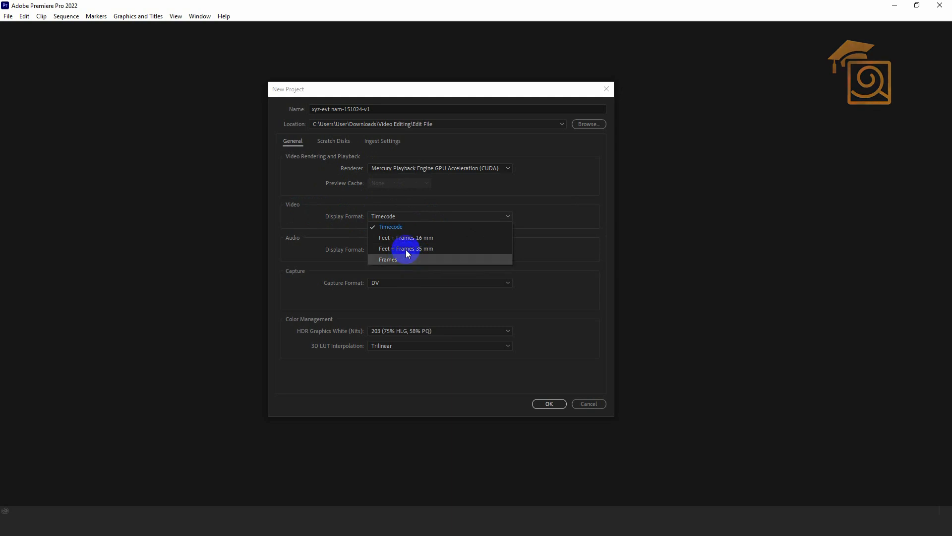
click(393, 227)
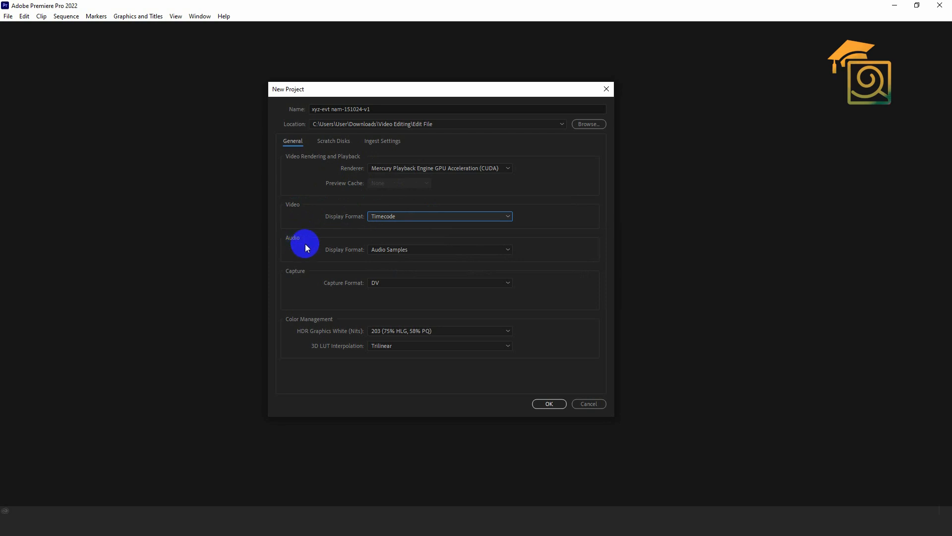
click(394, 250)
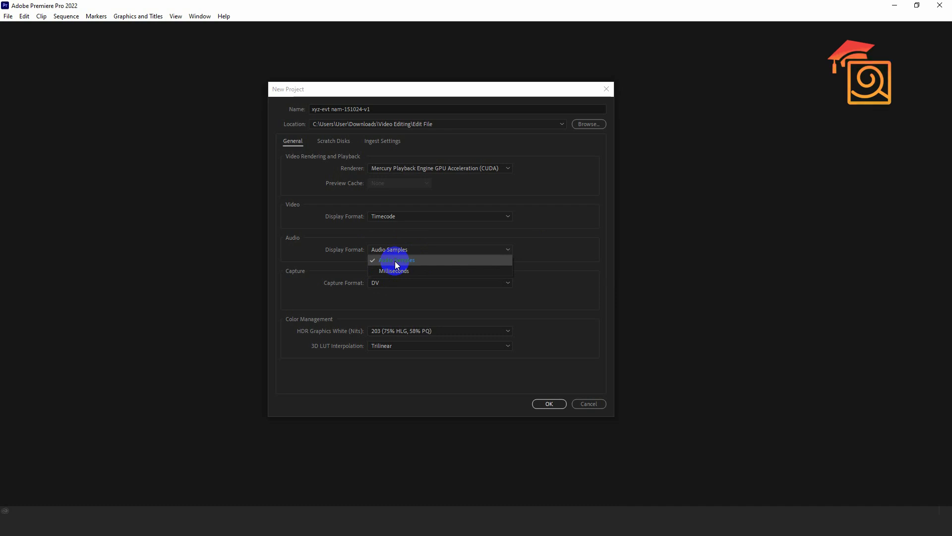
click(395, 261)
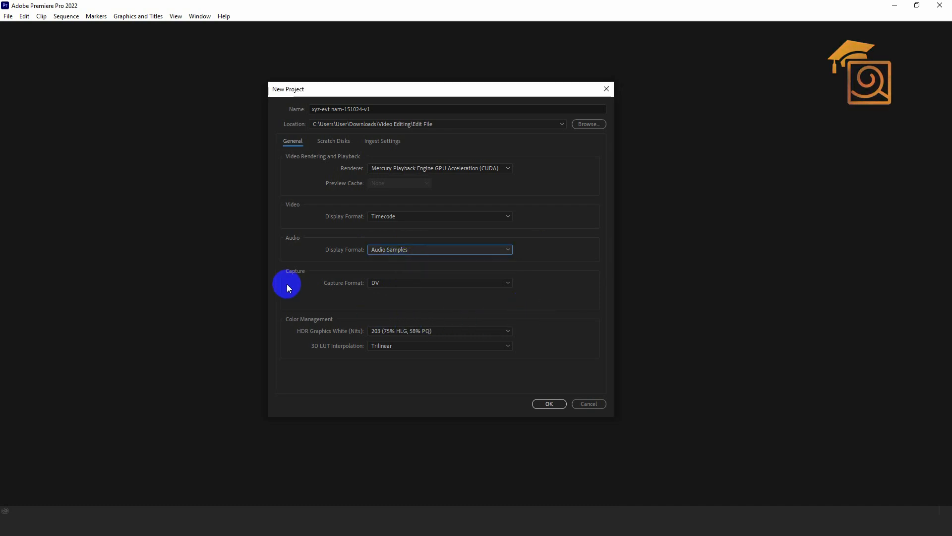
Choose DV as the capture format and 203 (75% HLG, 58% PQ) as the HDR graphics white level
click(377, 282)
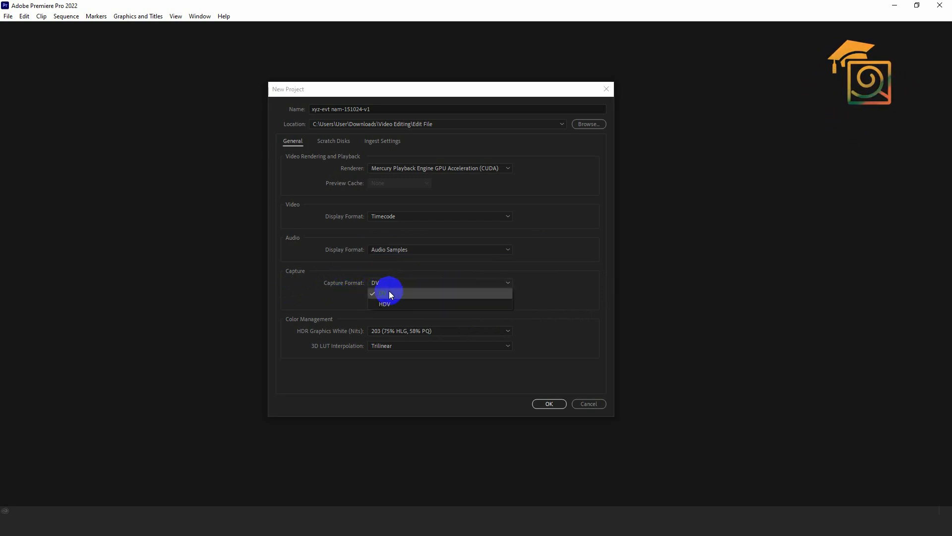
click(388, 290)
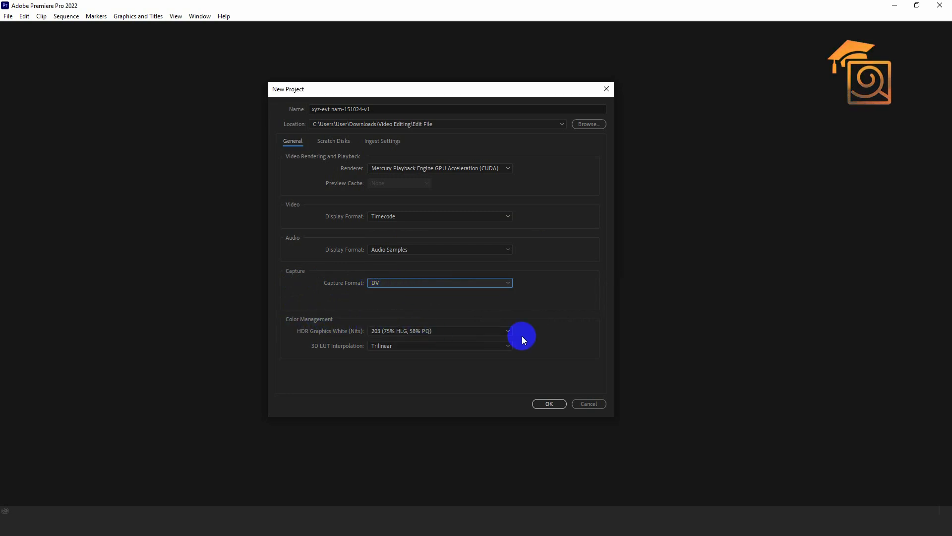
click(448, 331)
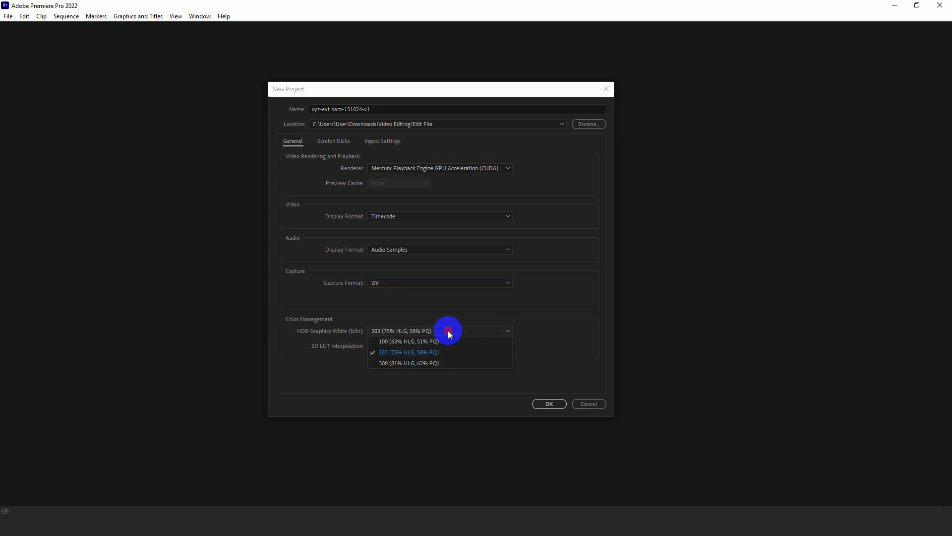
click(409, 352)
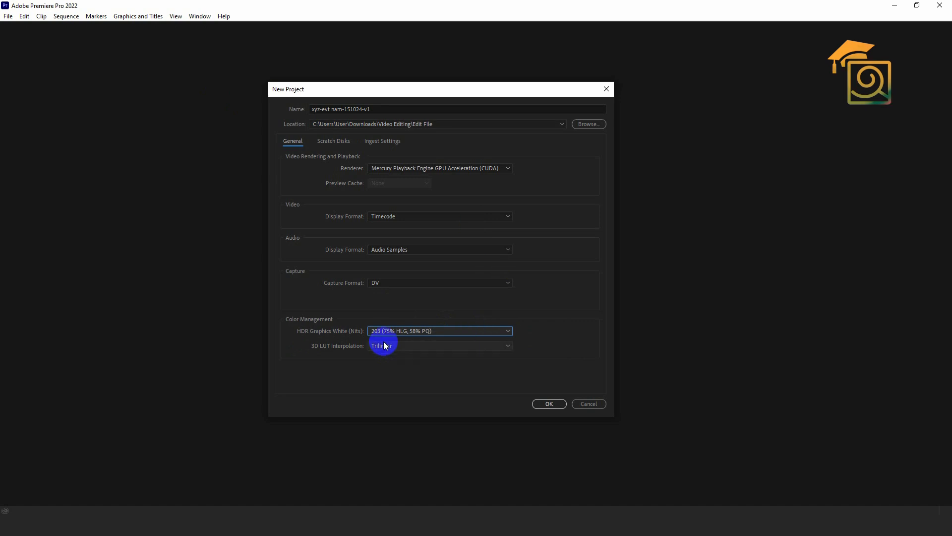
Show the project's scratch disk settings, and switch to File Explorer to create a "Temp File" subfolder inside the Video Editing folder
click(329, 141)
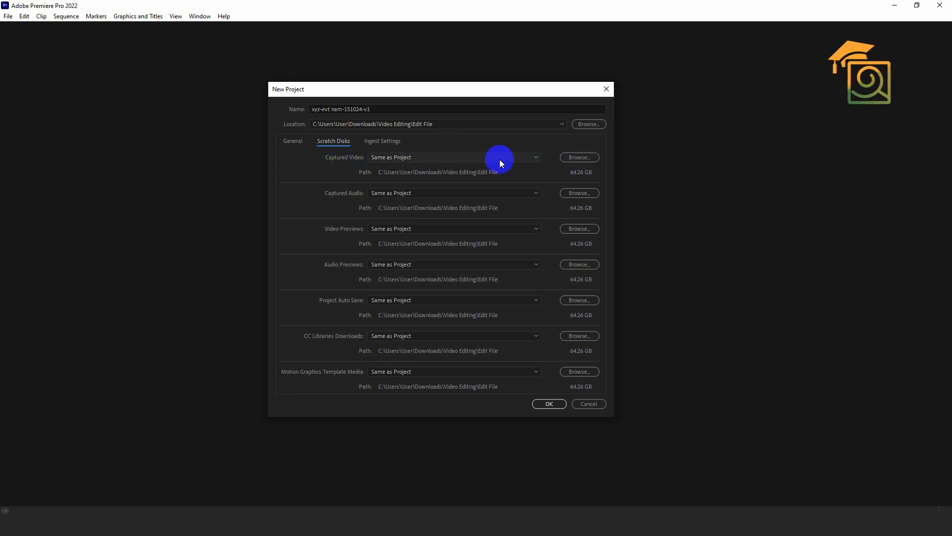
click(627, 524)
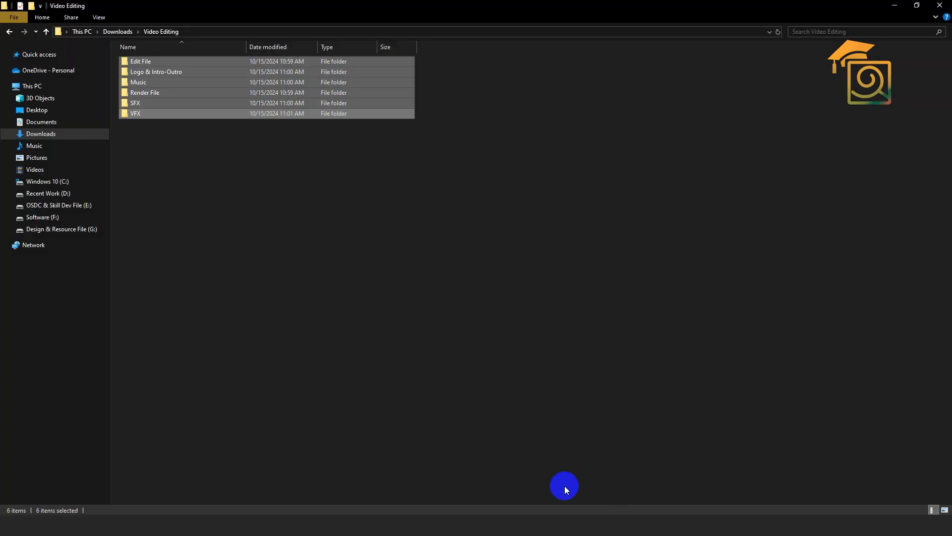
right_click(183, 178)
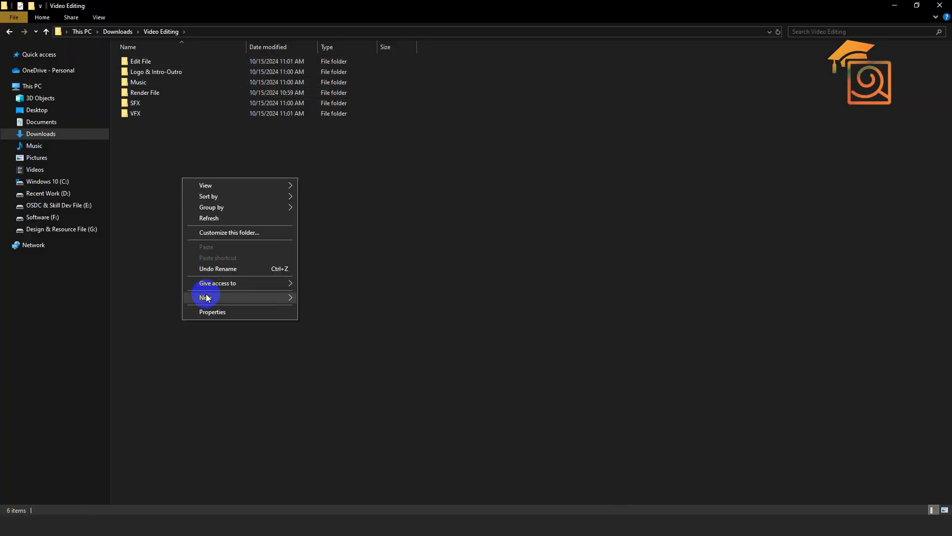
mouse_move(207, 298)
click(345, 295)
text(T)
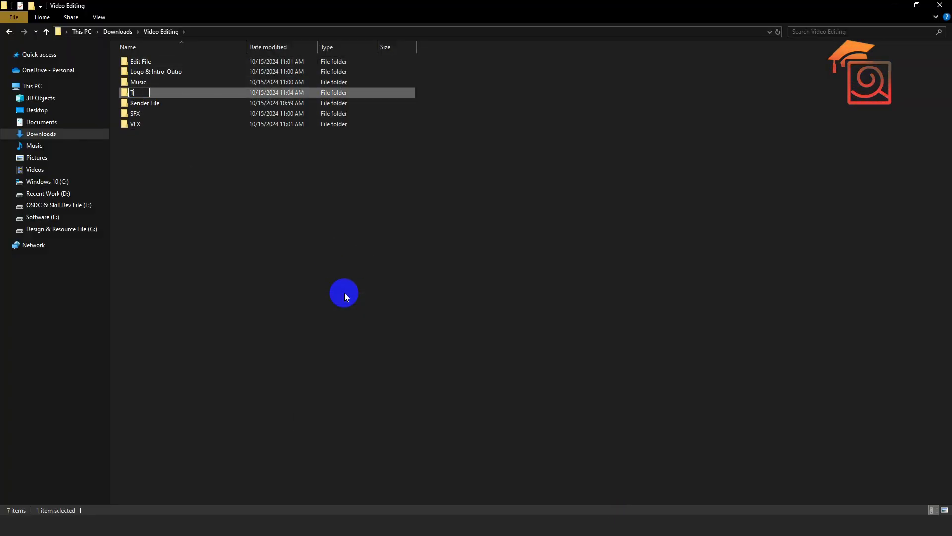
text(emp)
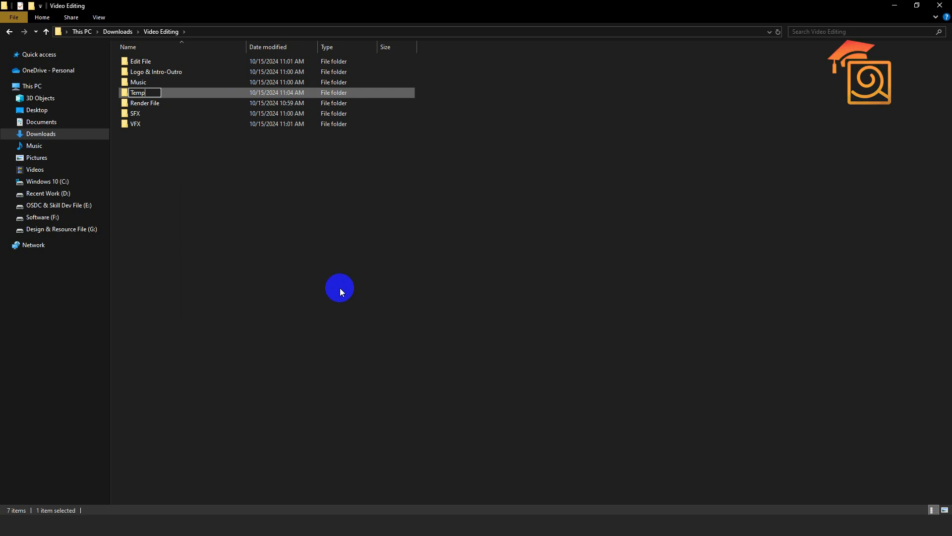
text( File)
key(Return)
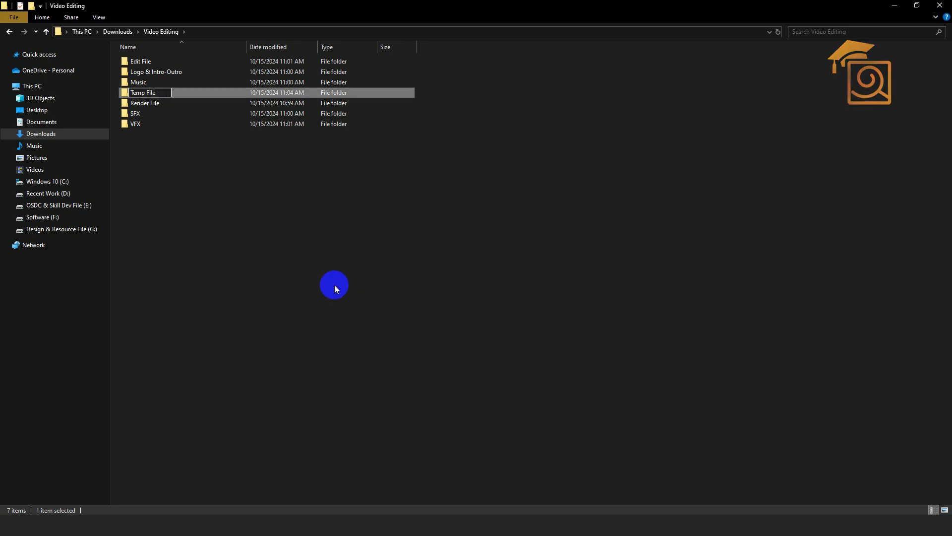
Finish naming the "Temp File" folder and switch back to the new project settings in Premiere Pro
click(339, 287)
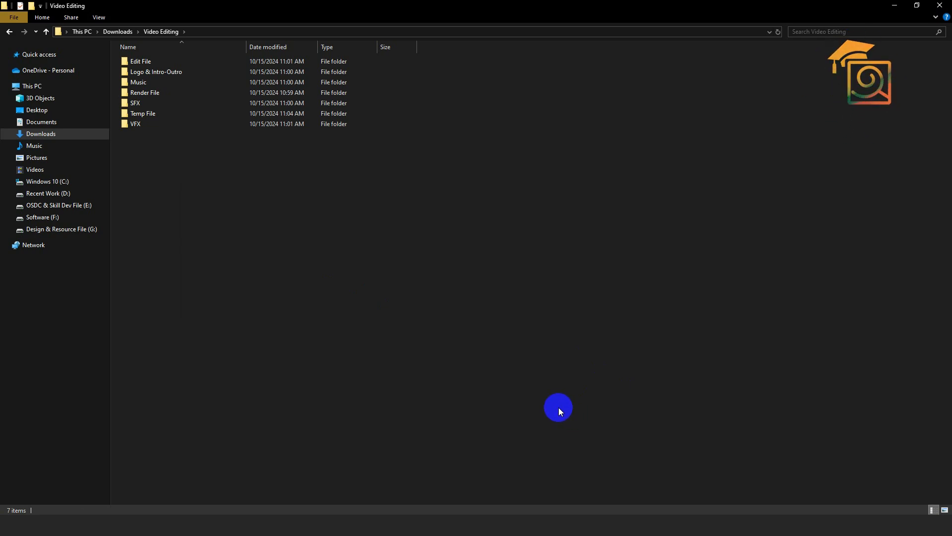
click(458, 524)
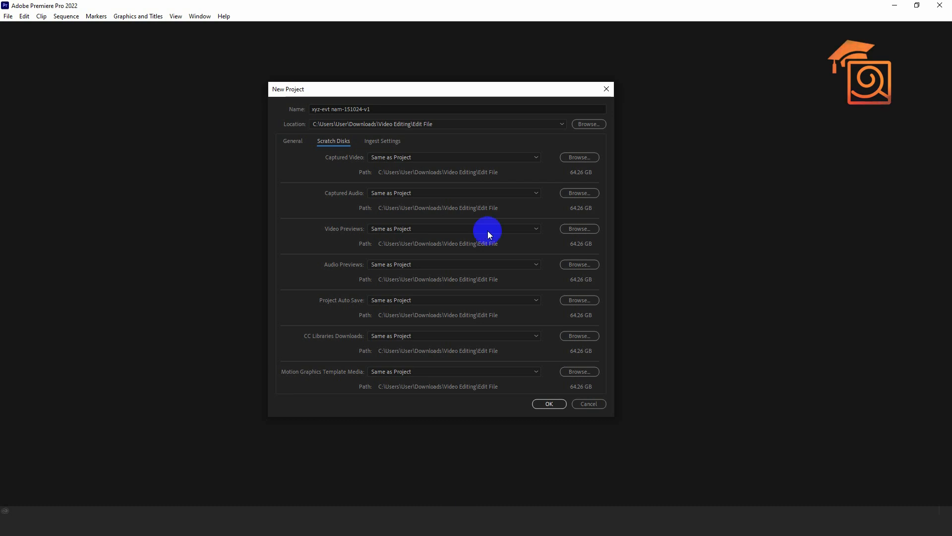
Try Downloads\Video Editing\Temp File as the captured video scratch disk, and set captured video back to Same as Project
click(570, 158)
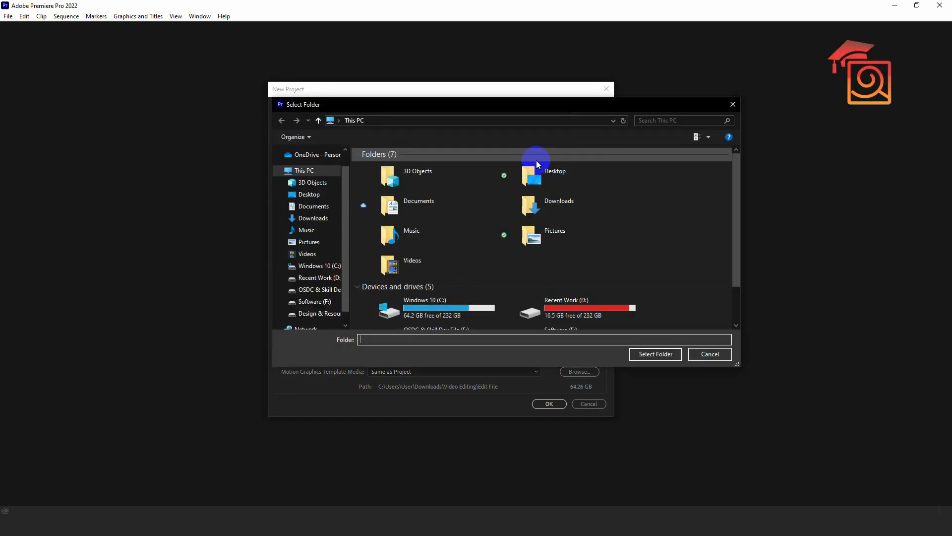
click(310, 218)
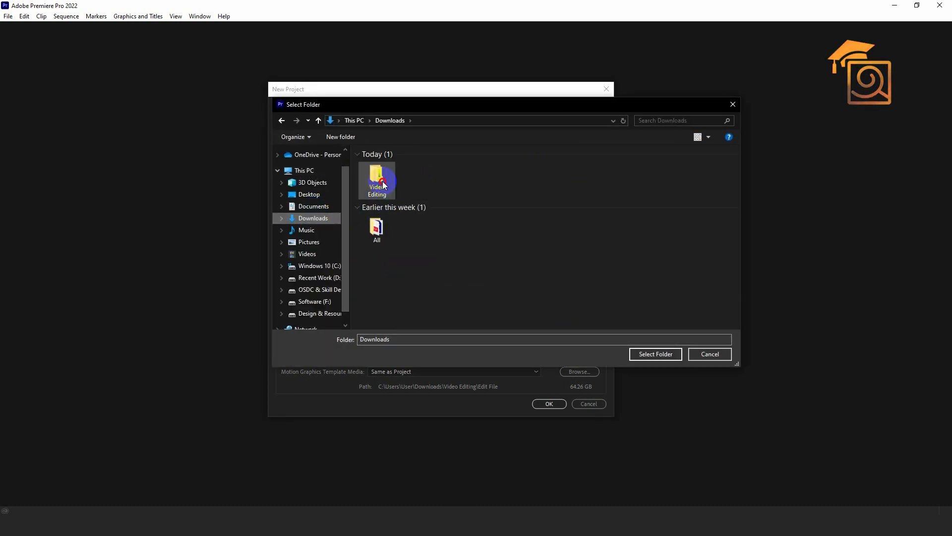
double_click(383, 184)
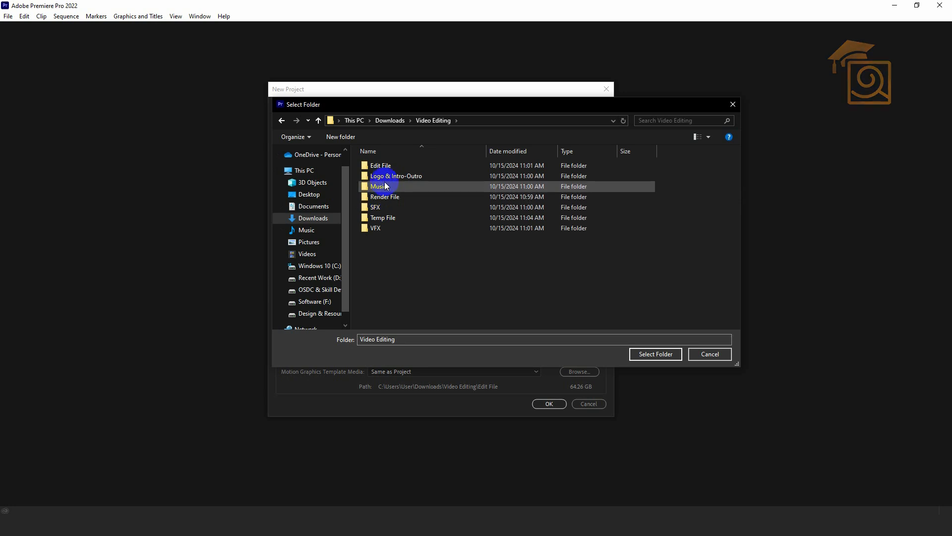
double_click(383, 218)
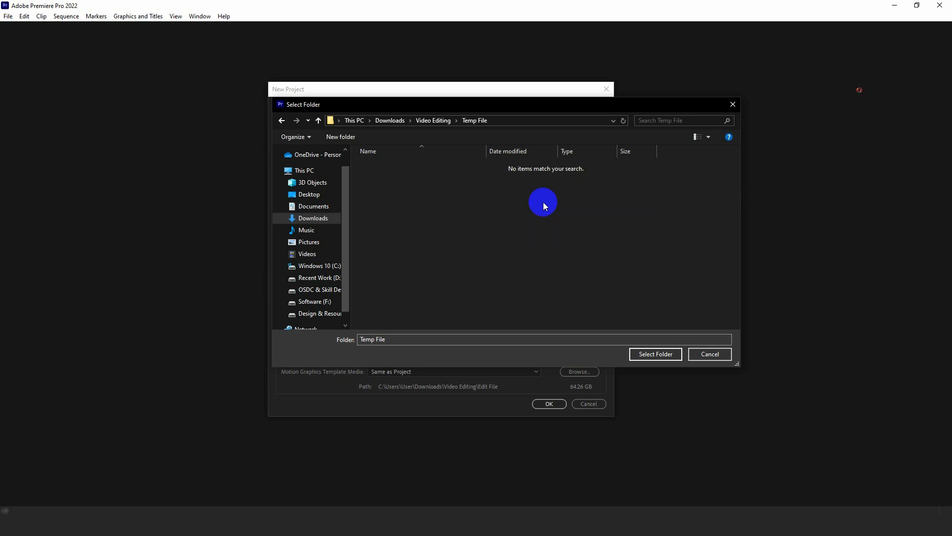
click(656, 354)
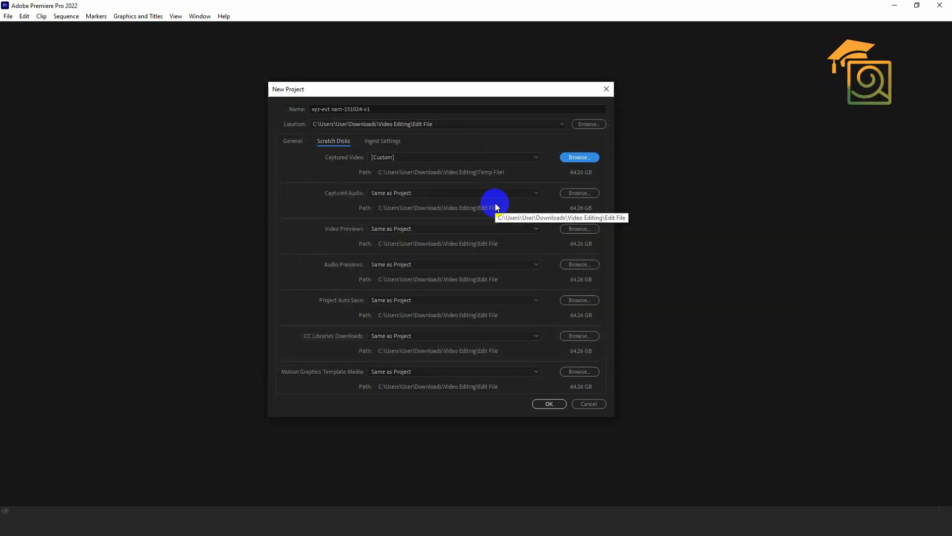
click(410, 159)
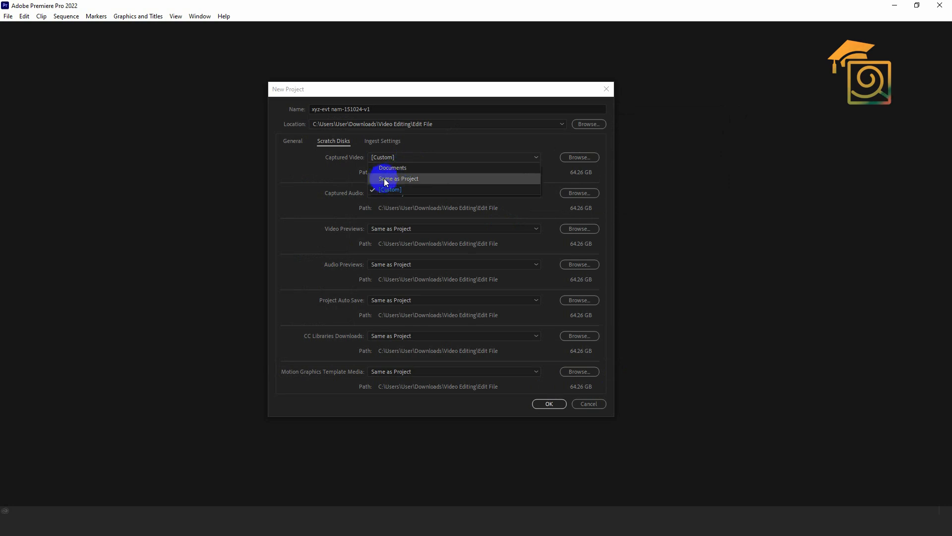
click(395, 179)
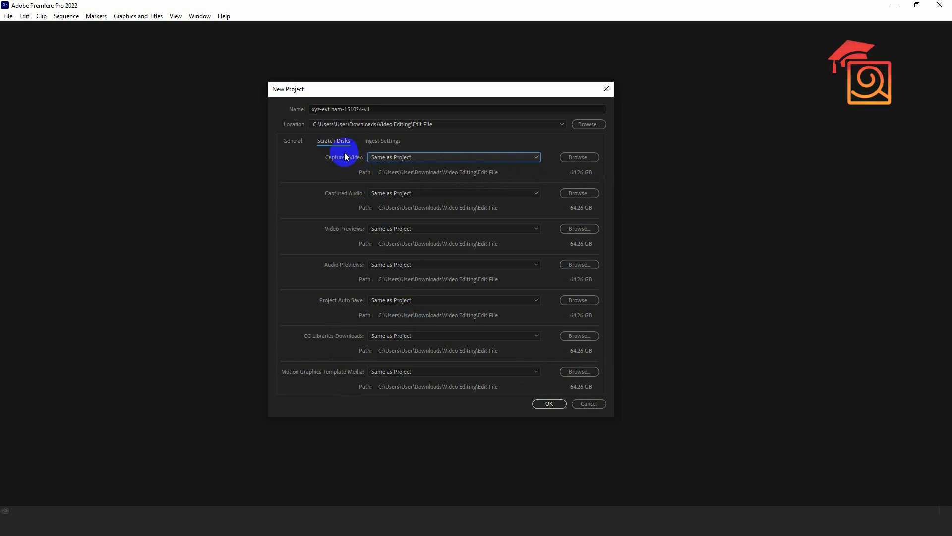
Enable ingest, try the Create Proxies option, set it back to Copy, and disable ingest again
click(380, 142)
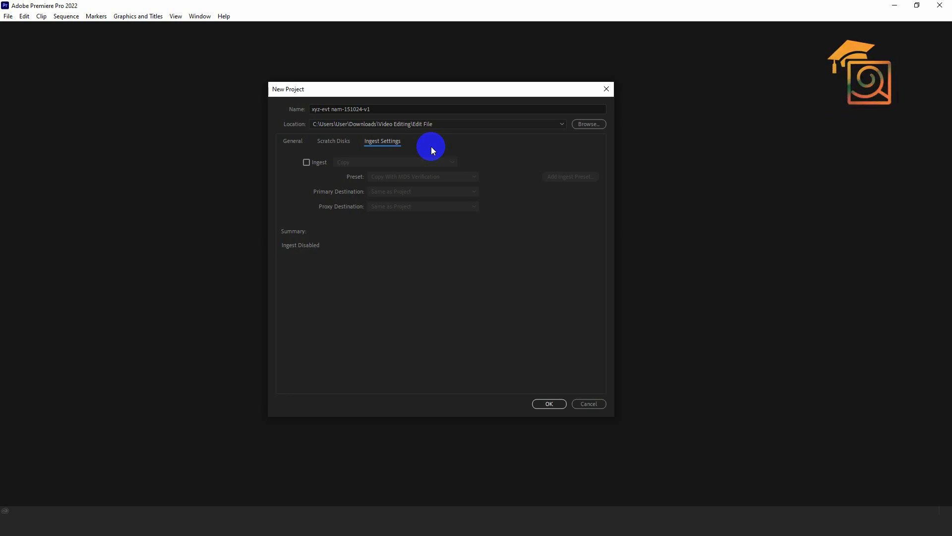
click(316, 164)
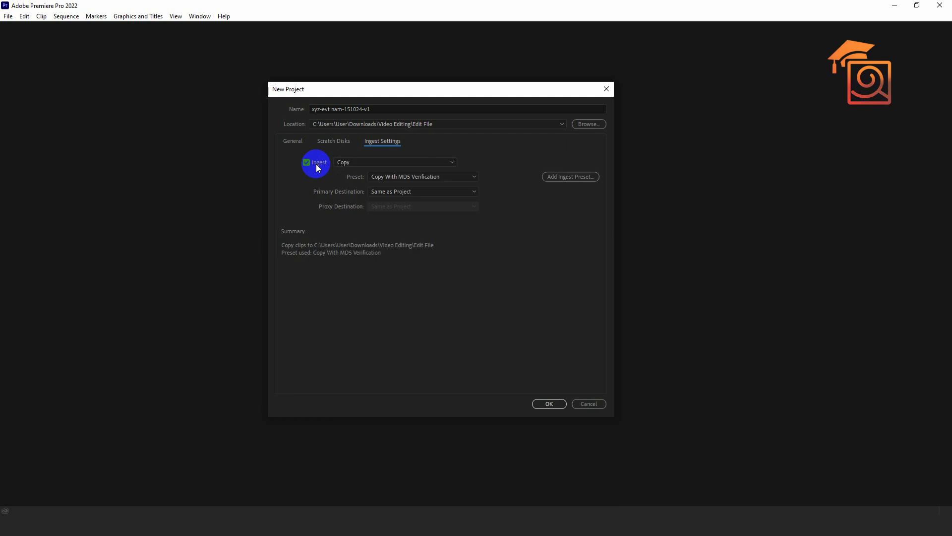
click(363, 164)
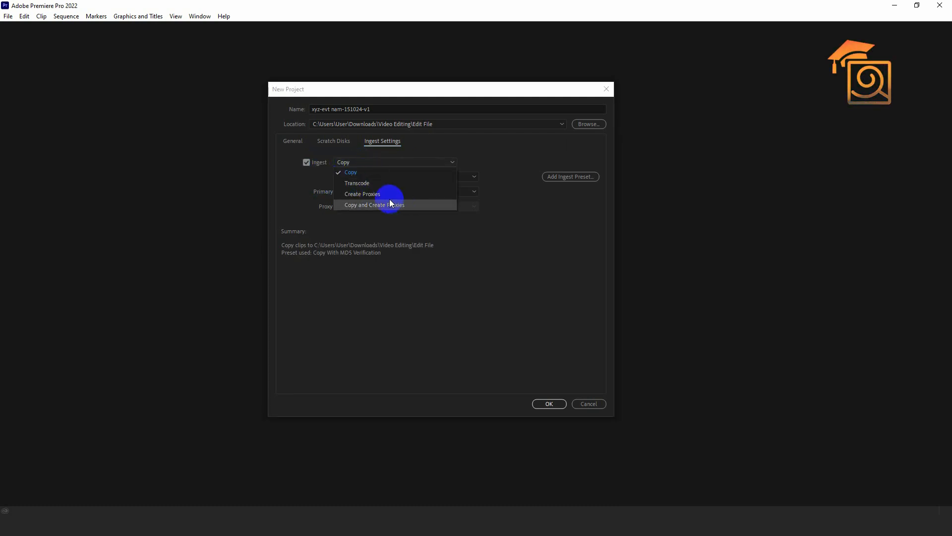
click(357, 194)
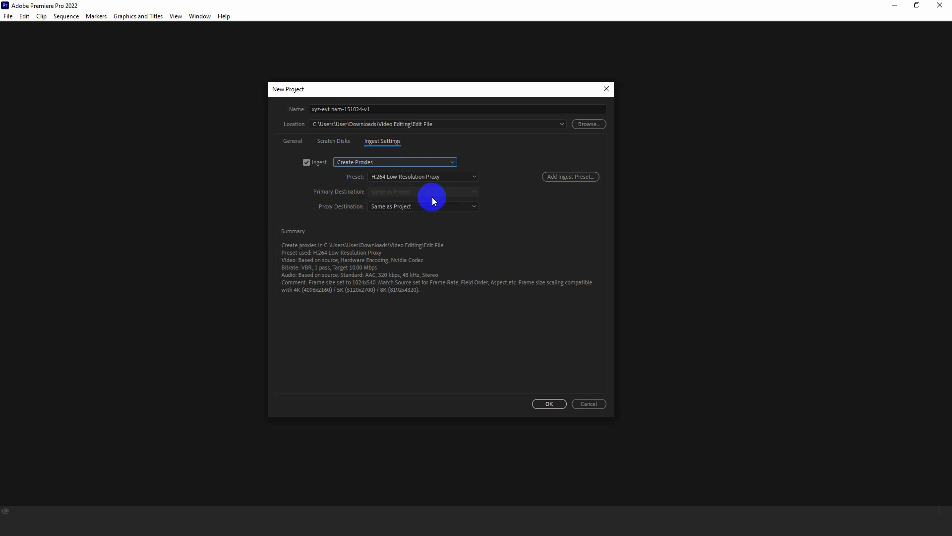
click(371, 162)
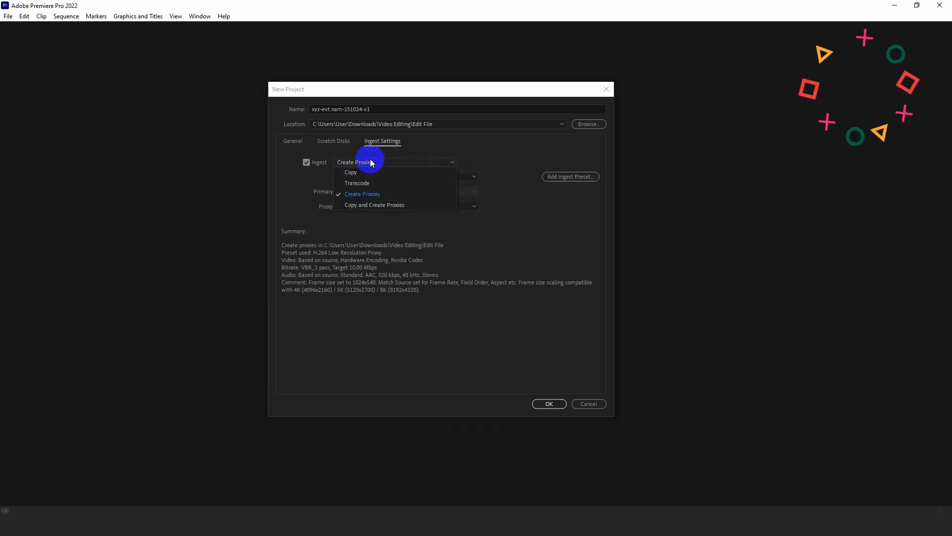
click(352, 171)
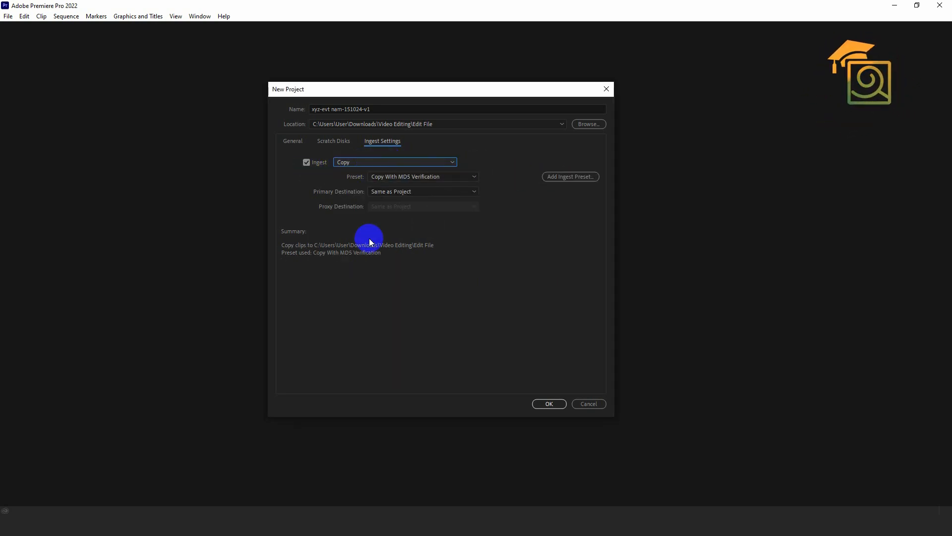
click(307, 163)
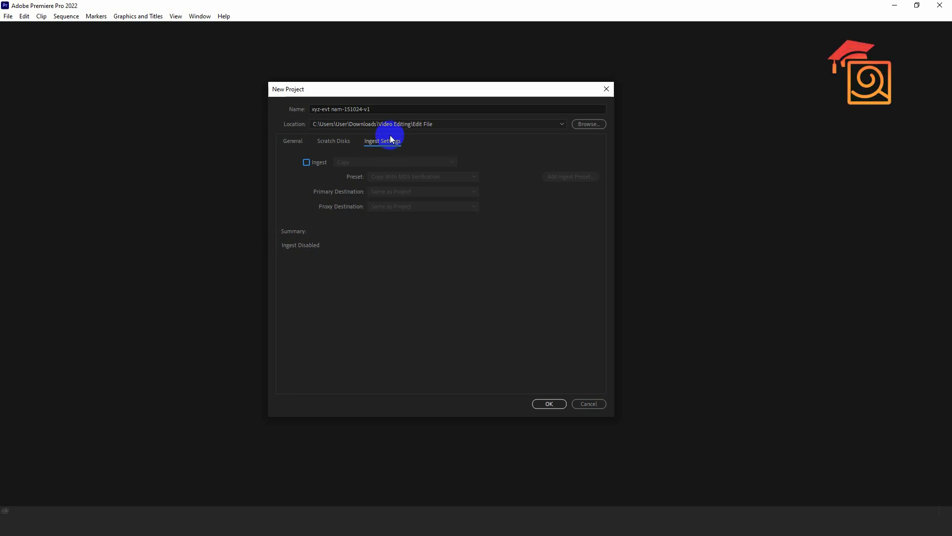
Show the general project settings, and switch to File Explorer to review all subfolders of the Video Editing folder
click(296, 141)
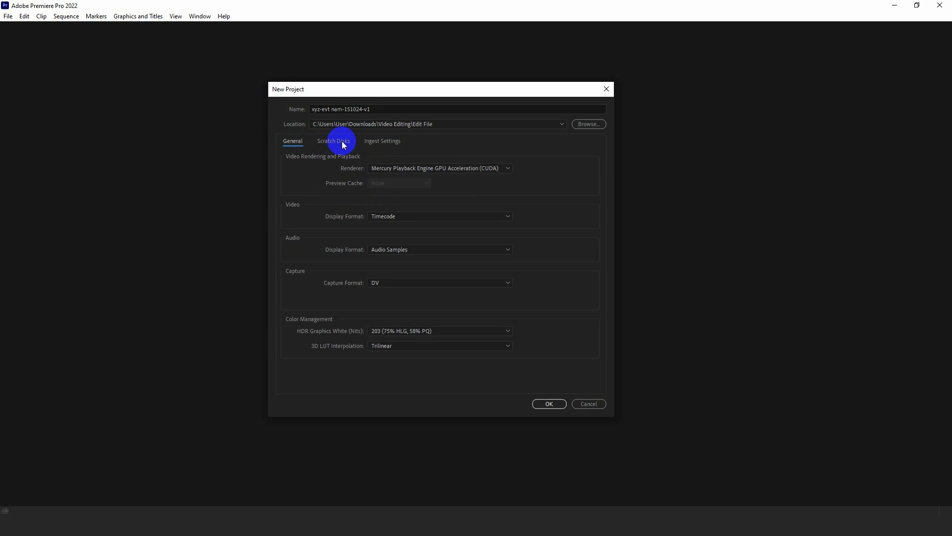
click(619, 510)
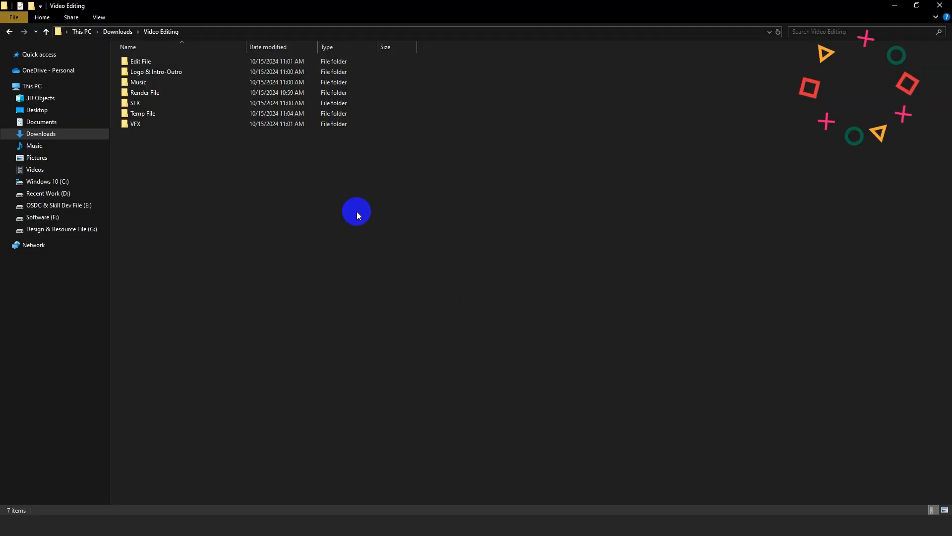
drag(671, 318, 135, 59)
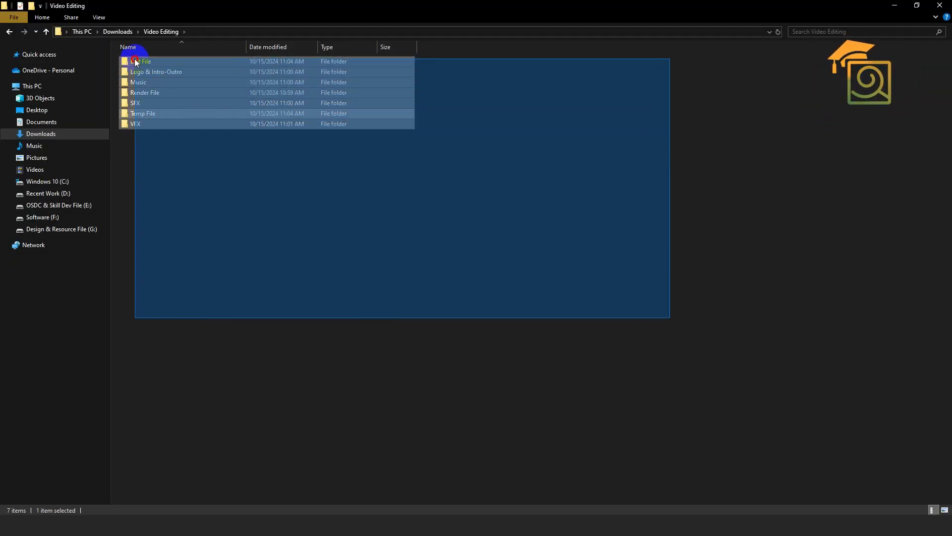
drag(639, 233, 141, 74)
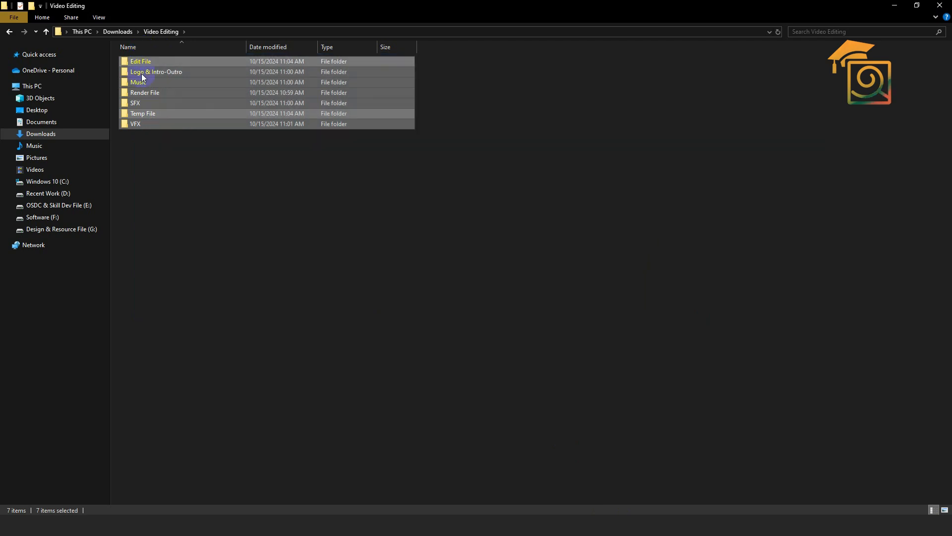
click(168, 147)
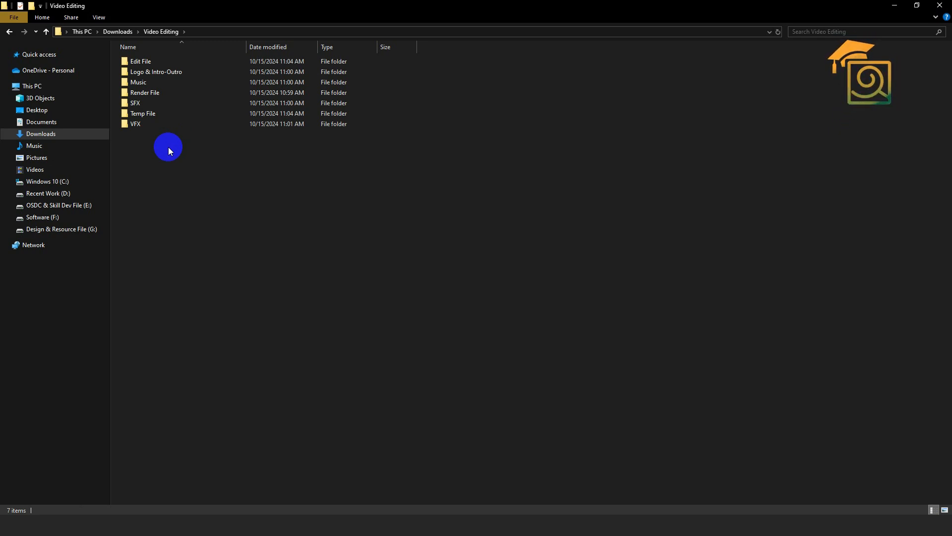
drag(497, 225, 129, 55)
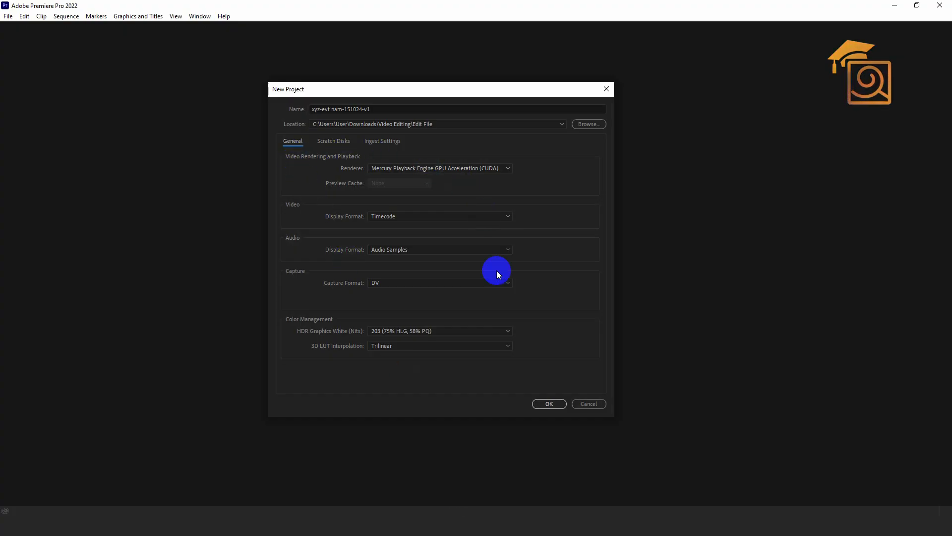
Recheck the scratch disk settings, general settings and project name in Premiere Pro, and create the project "xyz-evt nam-151024-v1"
click(326, 146)
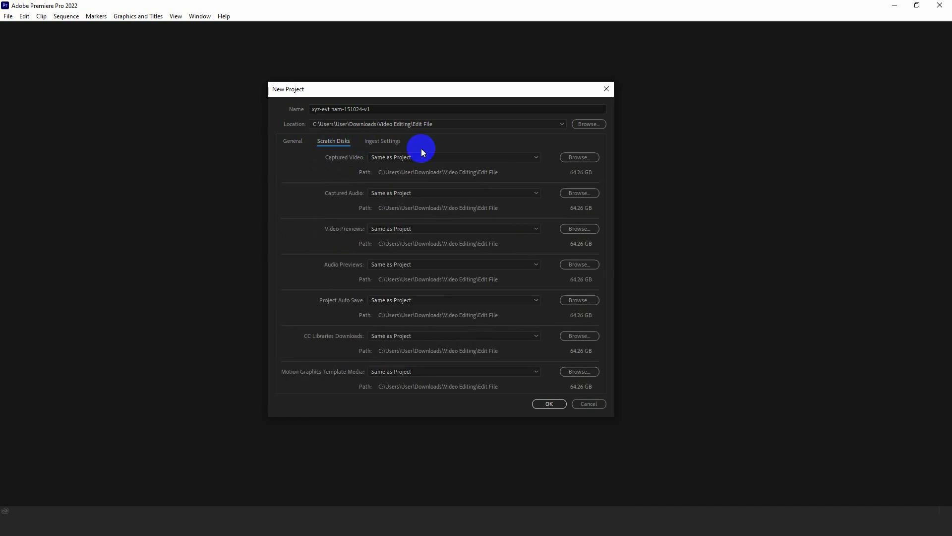
click(285, 142)
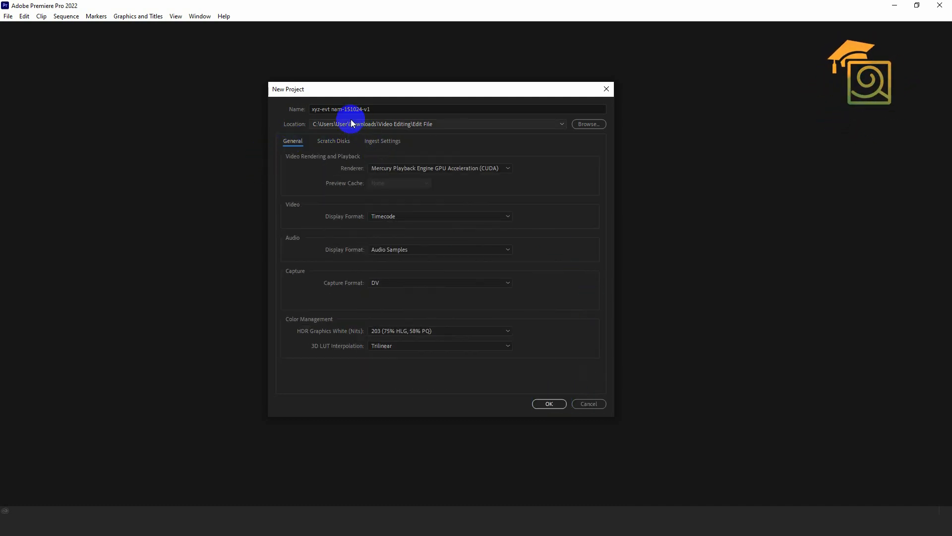
click(332, 109)
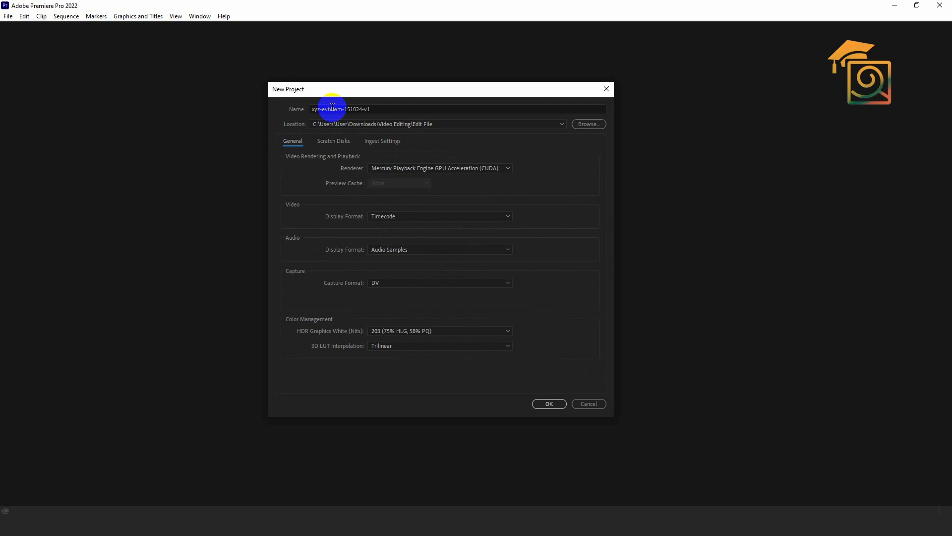
click(372, 110)
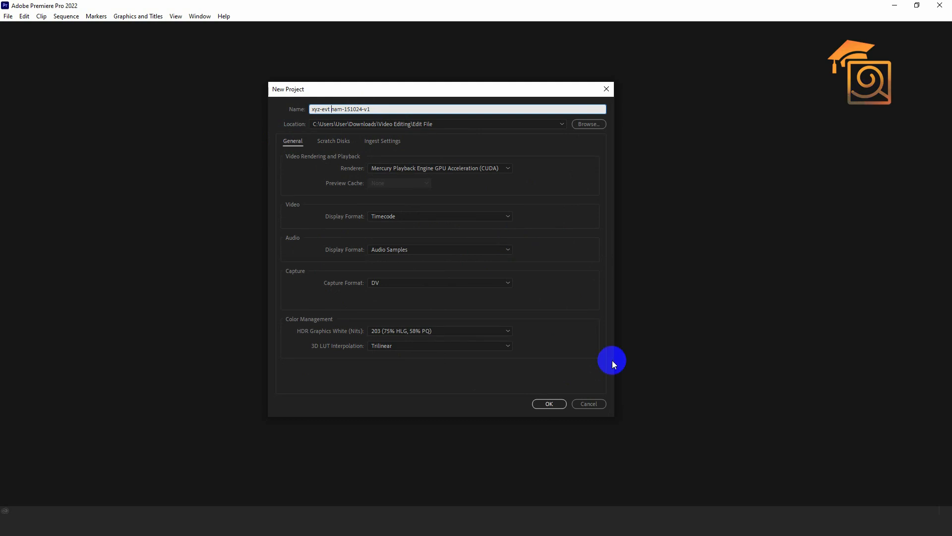
click(549, 404)
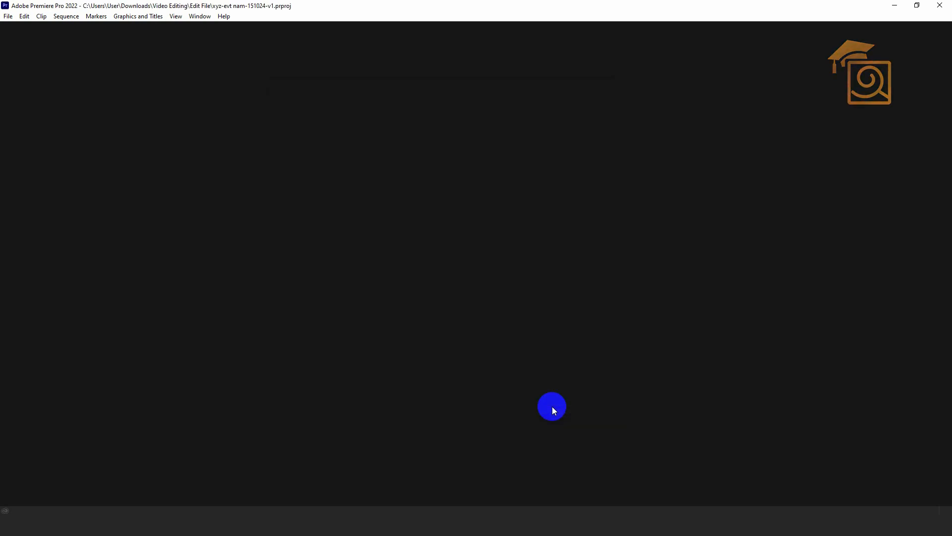